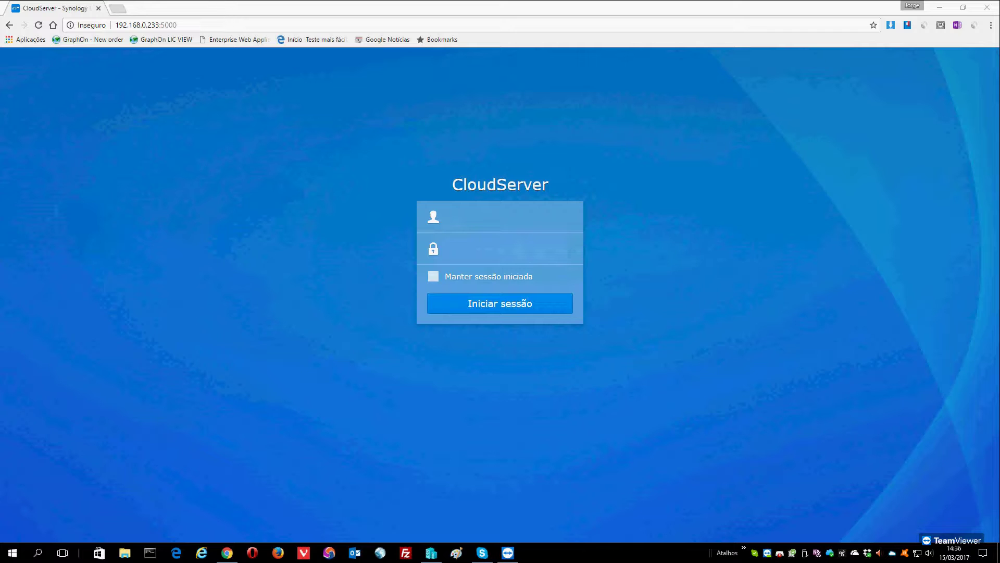
Sign in to CloudServer as admin with the administrator password.
{"action": "left_click", "coordinate": [465, 219]}
{"action": "type", "text": "amin"}
{"action": "key", "text": "BackSpace"}
{"action": "key", "text": "BackSpace"}
{"action": "key", "text": "BackSpace"}
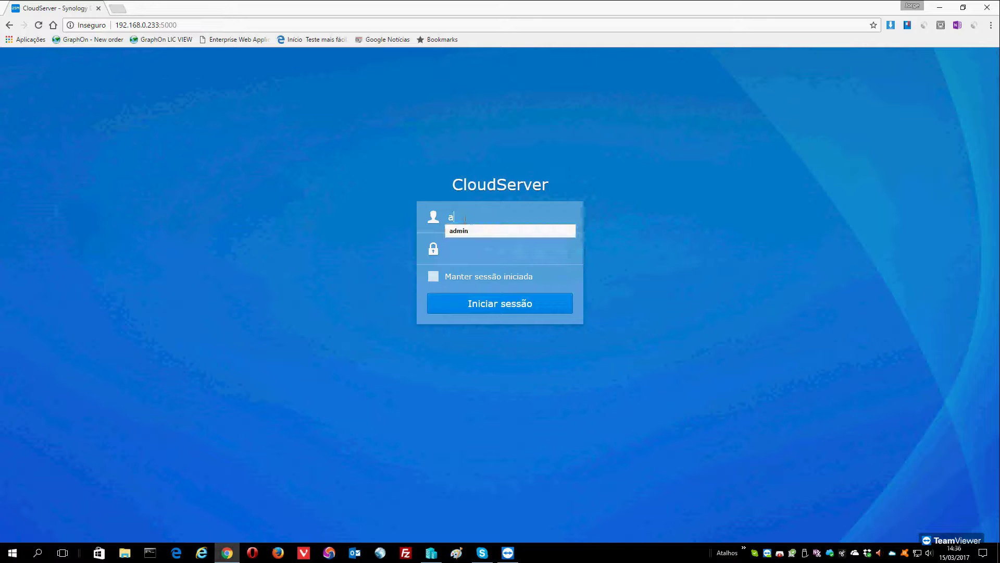
{"action": "type", "text": "dmin"}
{"action": "key", "text": "Tab"}
{"action": "type", "text": "****"}
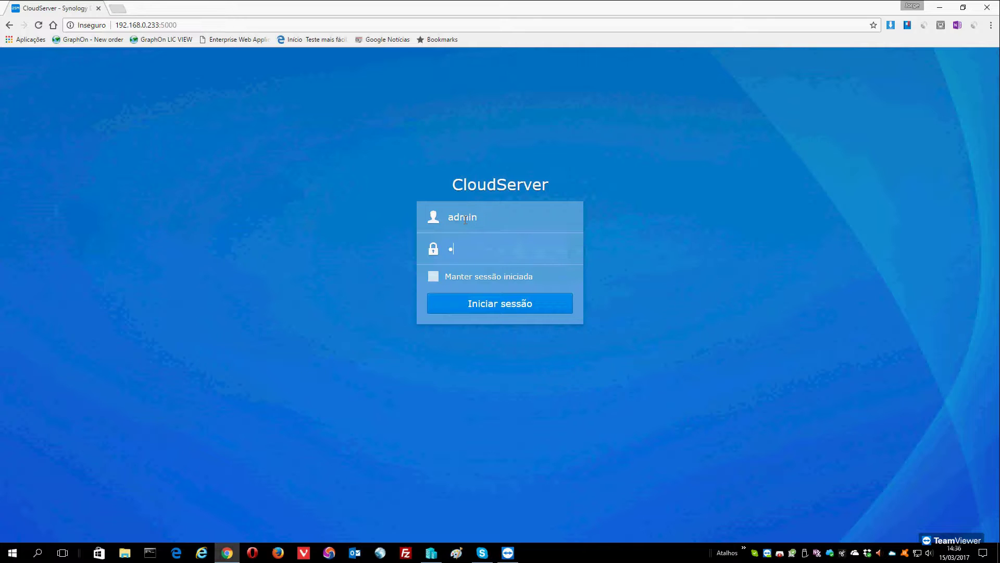
{"action": "type", "text": "****"}
{"action": "key", "text": "Return"}
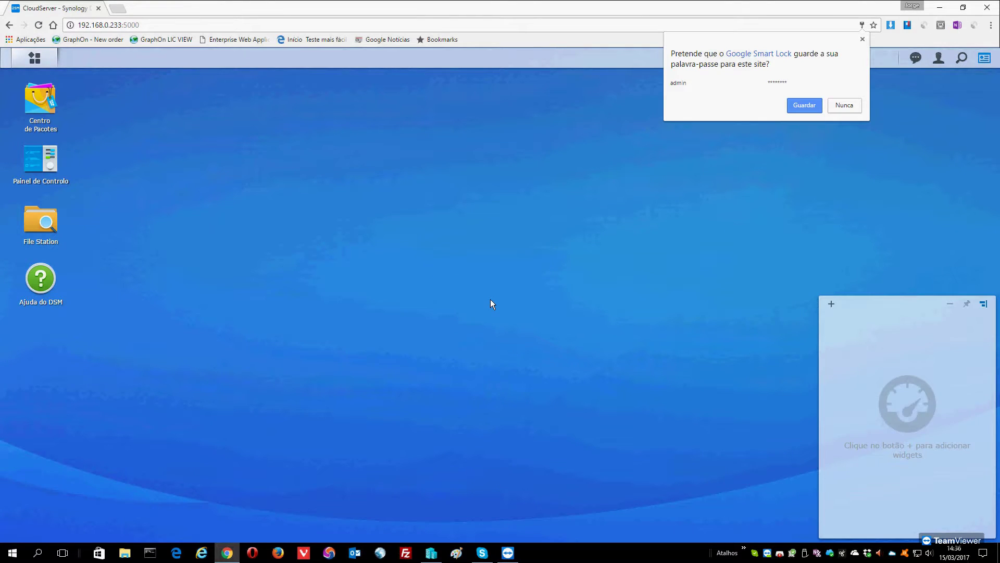
Decline saving the browser password and launch Cloud Station Server from the Main Menu.
{"action": "left_click", "coordinate": [840, 104]}
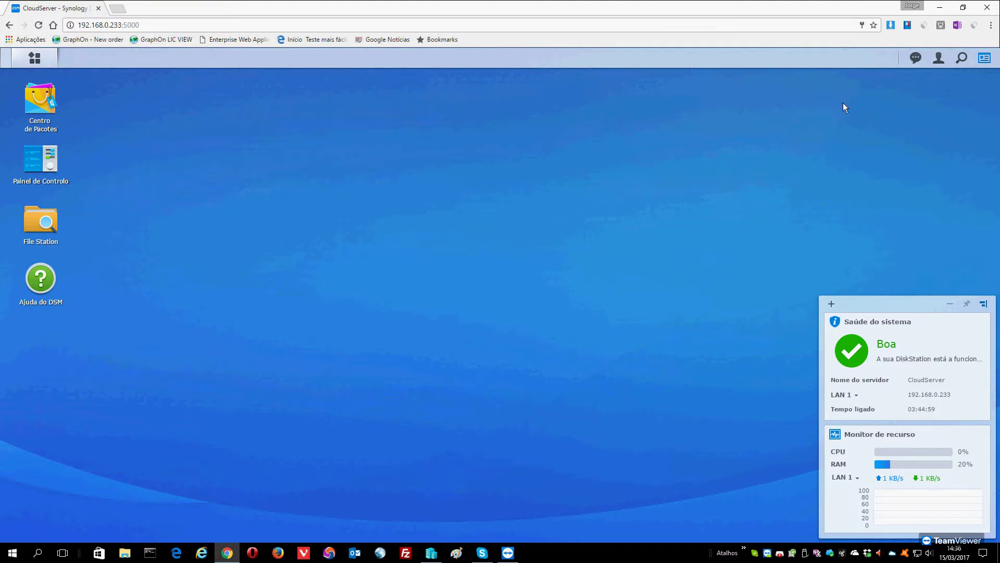
{"action": "left_click", "coordinate": [35, 60]}
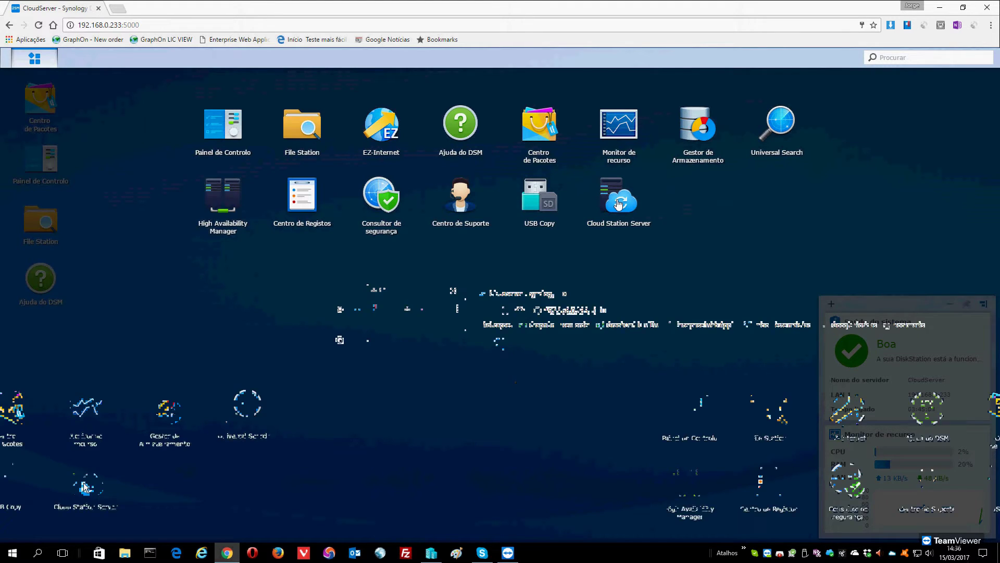
{"action": "left_click", "coordinate": [617, 201]}
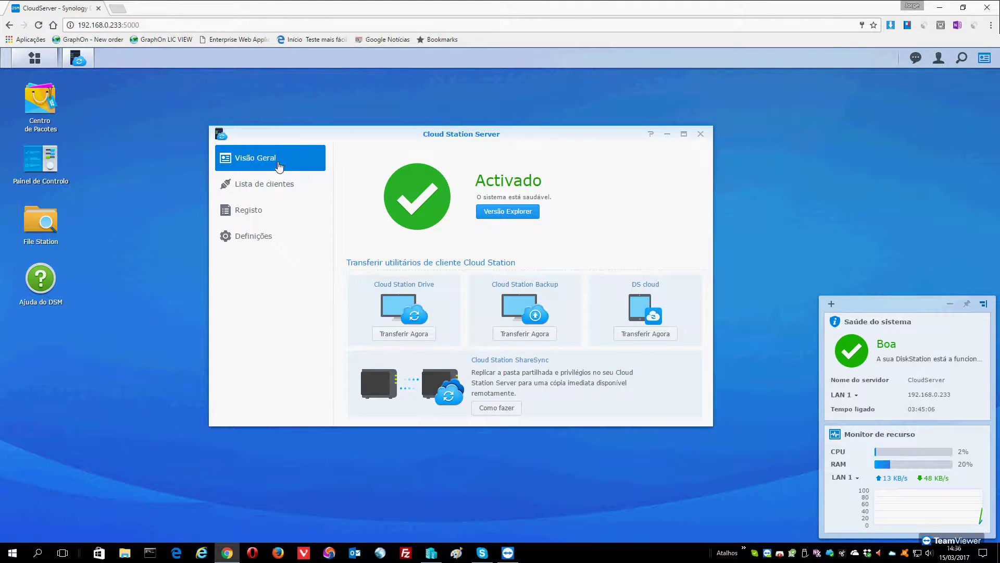
In Cloud Station Server Definições, open version control for the Cloud-Main folder.
{"action": "left_click", "coordinate": [247, 237]}
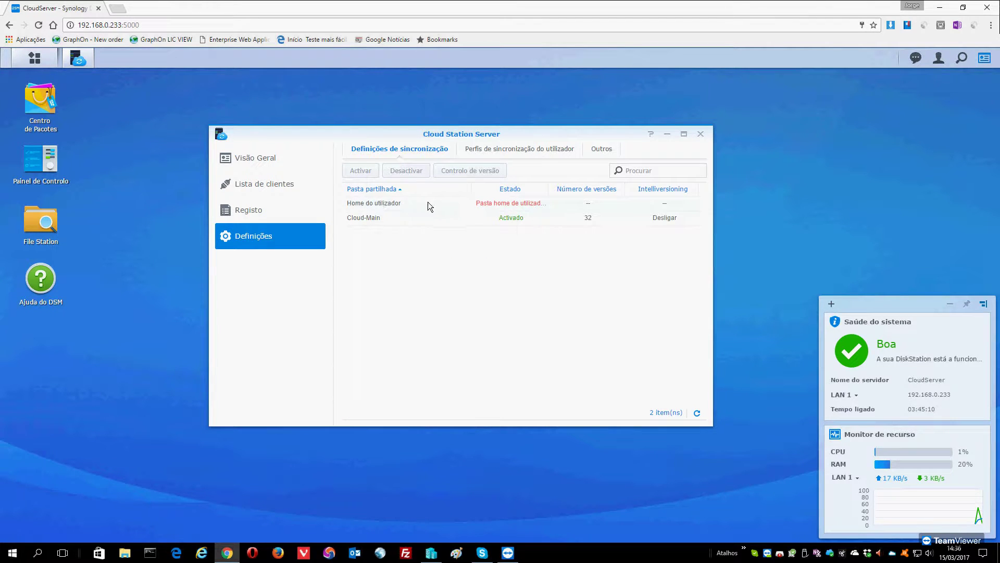
{"action": "left_click", "coordinate": [354, 219]}
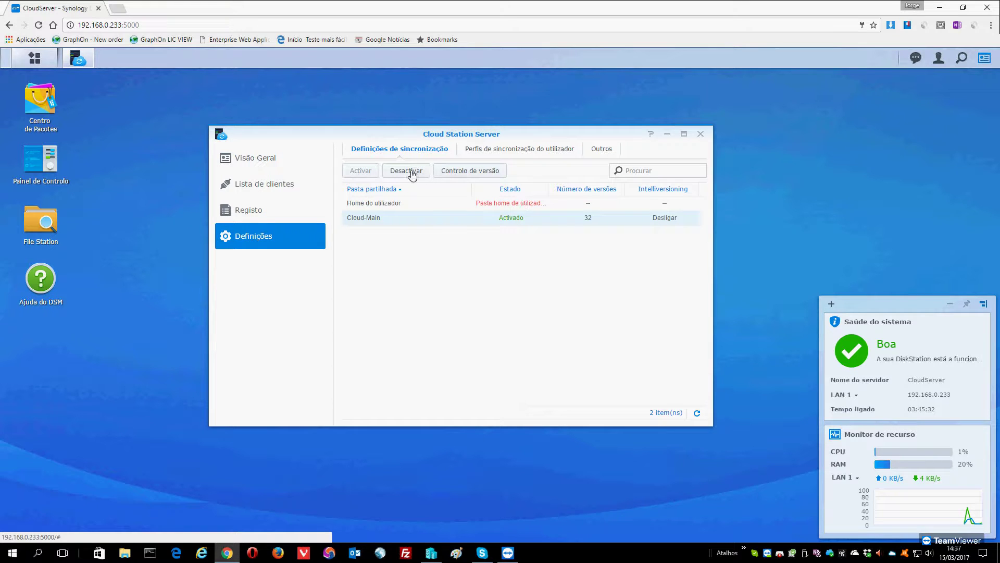
{"action": "left_click", "coordinate": [456, 177]}
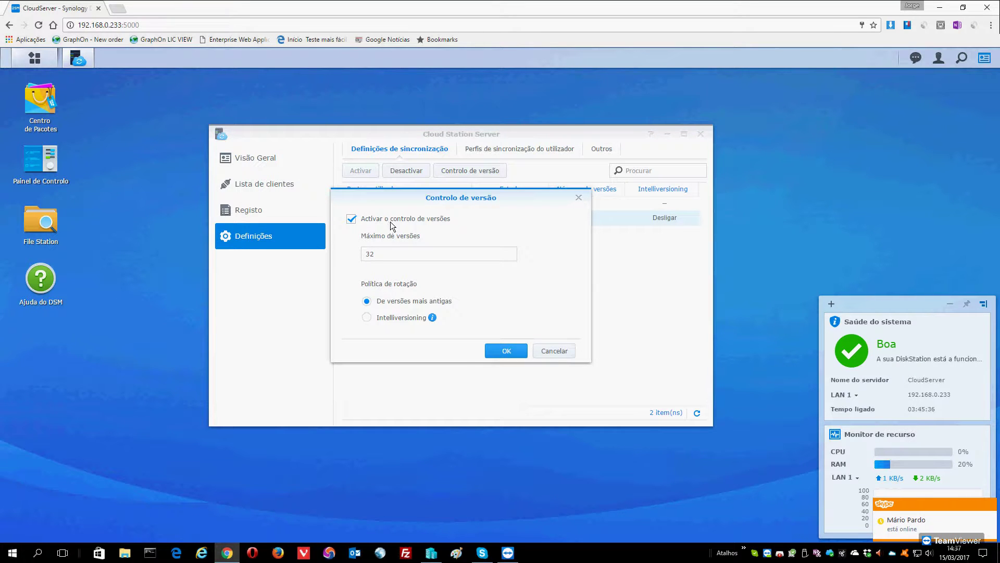
Confirm Cloud-Main's 32-version control and review the sync profiles and Outros cleanup tabs.
{"action": "left_click", "coordinate": [509, 351]}
{"action": "left_click", "coordinate": [519, 150]}
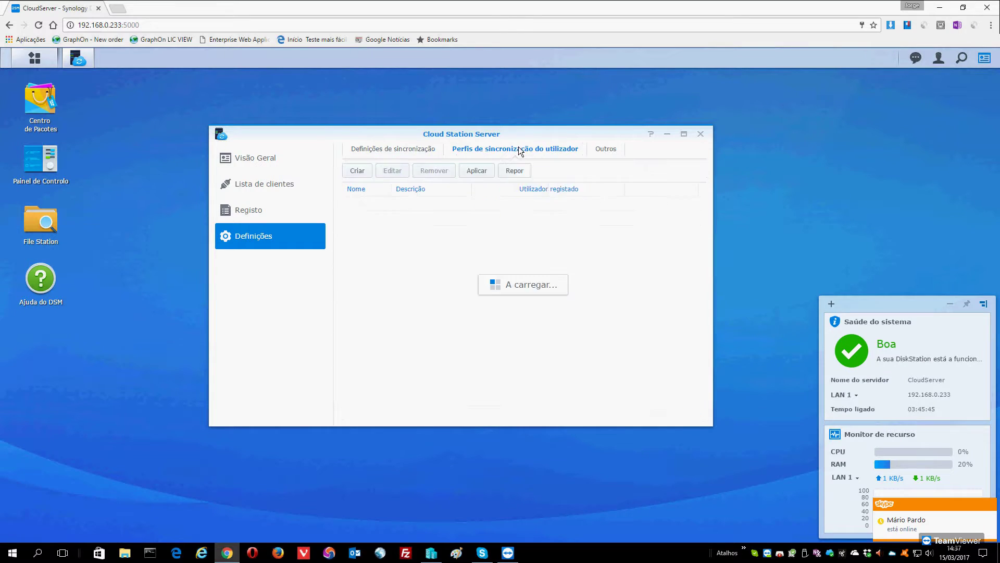
{"action": "left_click", "coordinate": [605, 149]}
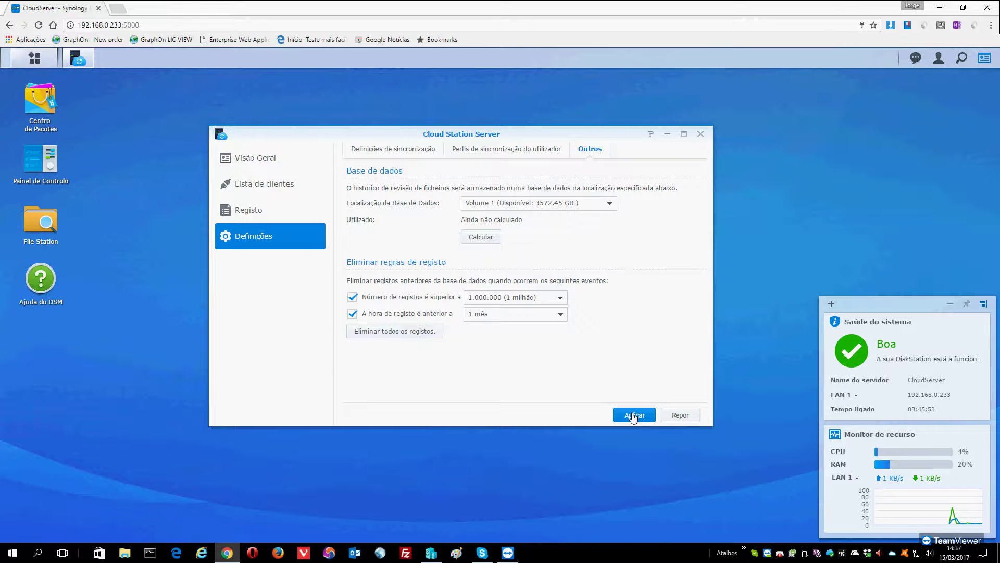
Apply the database and log cleanup settings and return to the shared-folder sync list.
{"action": "left_click", "coordinate": [632, 415]}
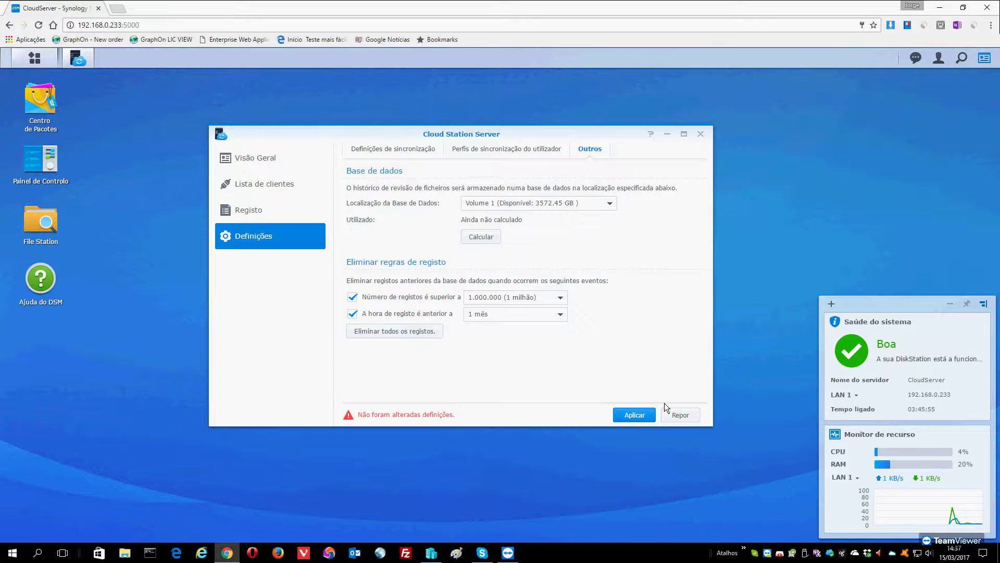
{"action": "left_click", "coordinate": [260, 162]}
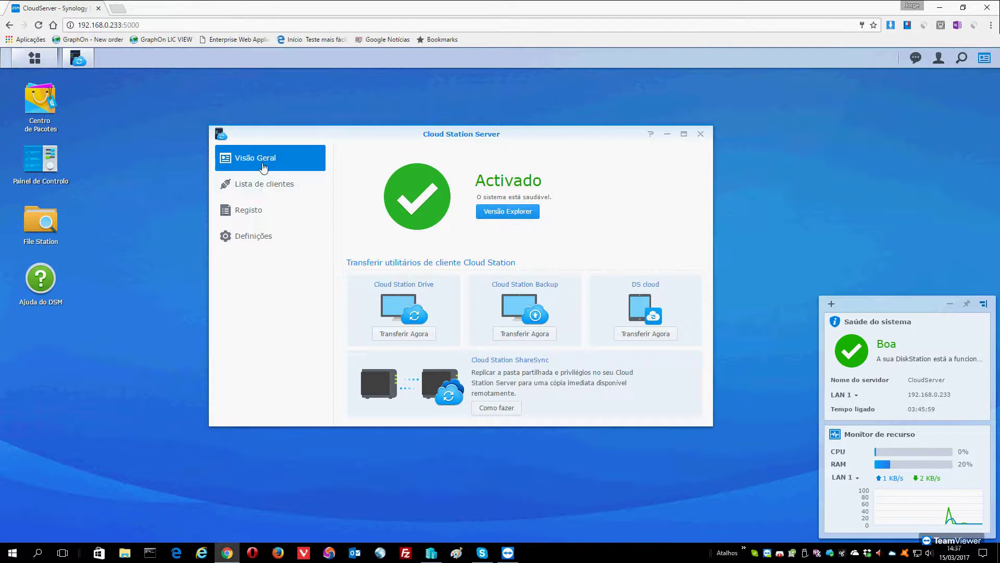
{"action": "left_click", "coordinate": [248, 241]}
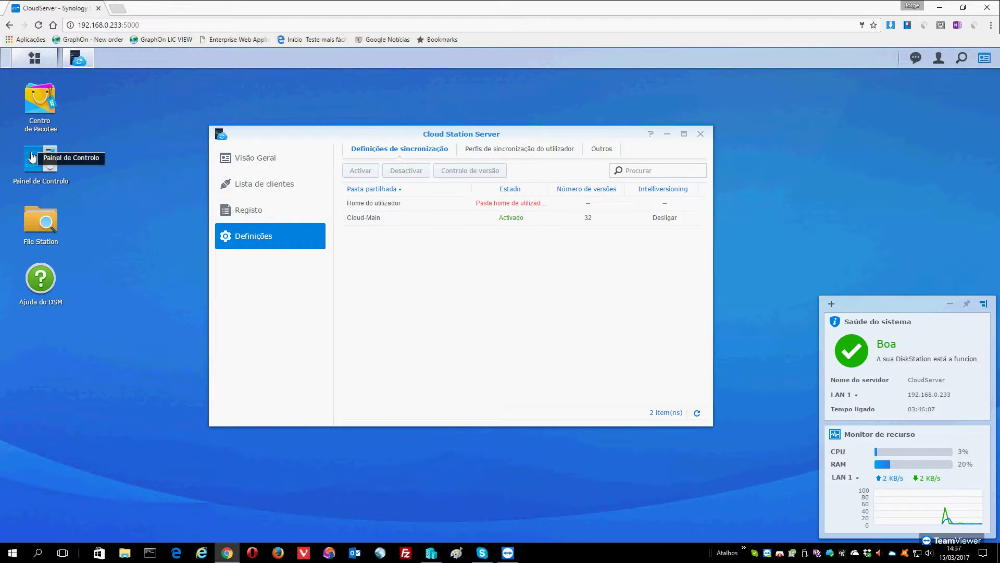
Review CloudServer's user accounts in Control Panel, selecting the two cloud sync users.
{"action": "left_click", "coordinate": [45, 163]}
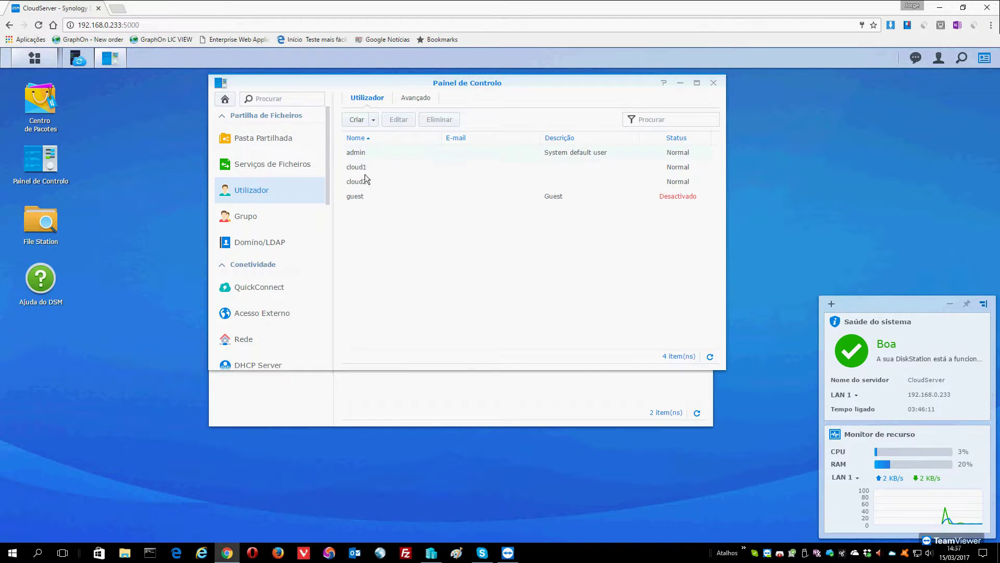
{"action": "left_click", "coordinate": [362, 170]}
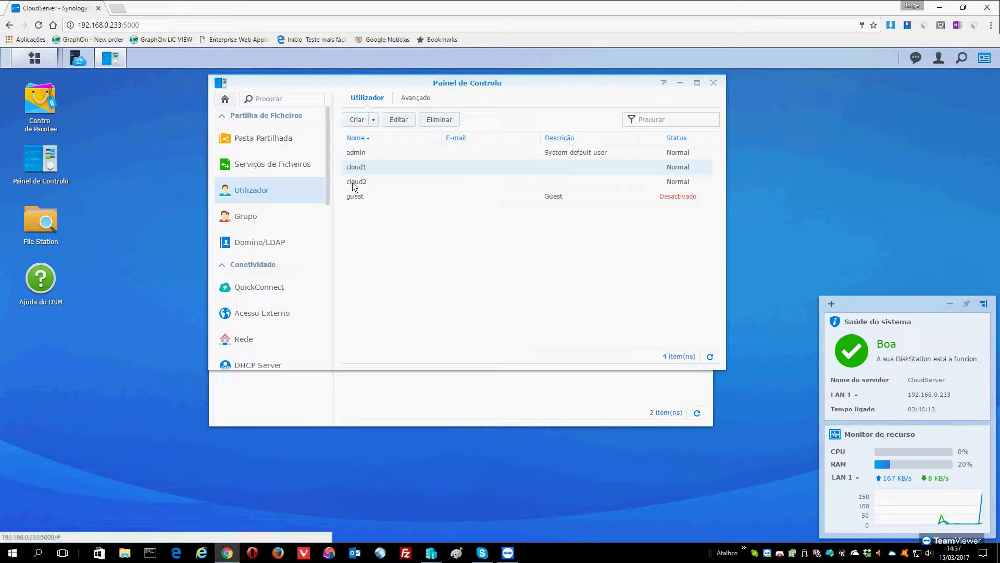
{"action": "left_click", "coordinate": [359, 178]}
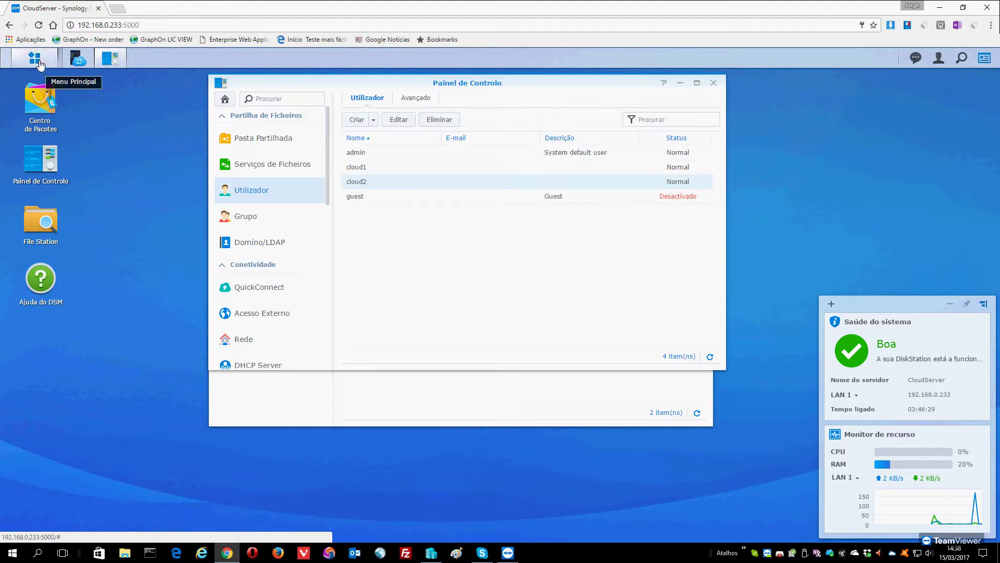
{"action": "left_click", "coordinate": [37, 60]}
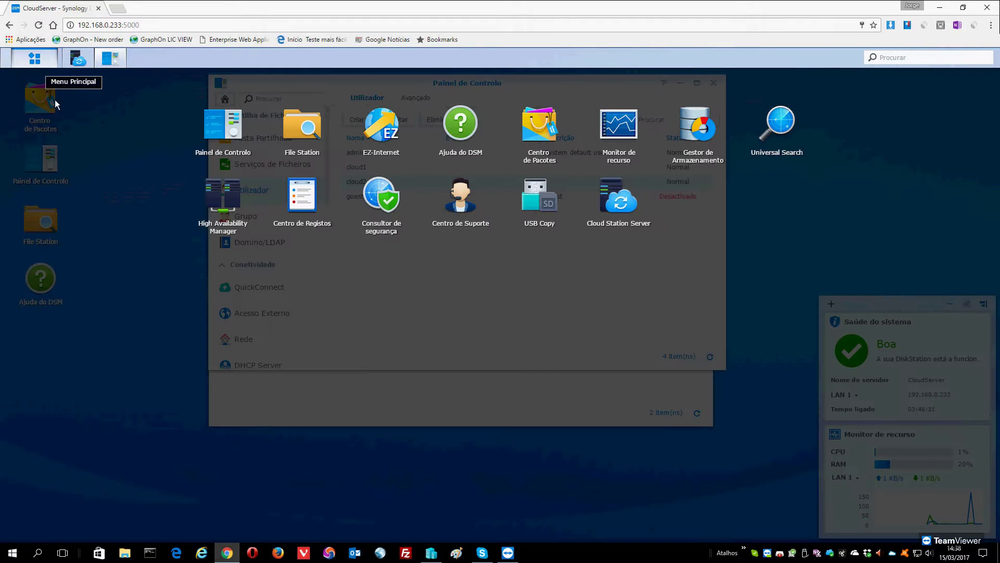
{"action": "left_click", "coordinate": [428, 379]}
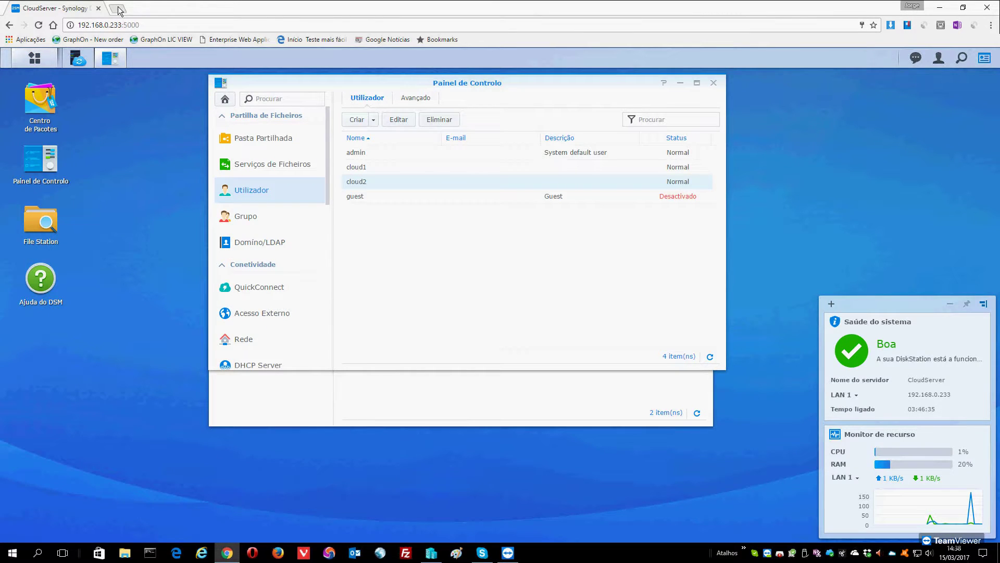
In a new tab, sign in to DS716plus2 at 192.168.0.232 as admin.
{"action": "left_click", "coordinate": [120, 9]}
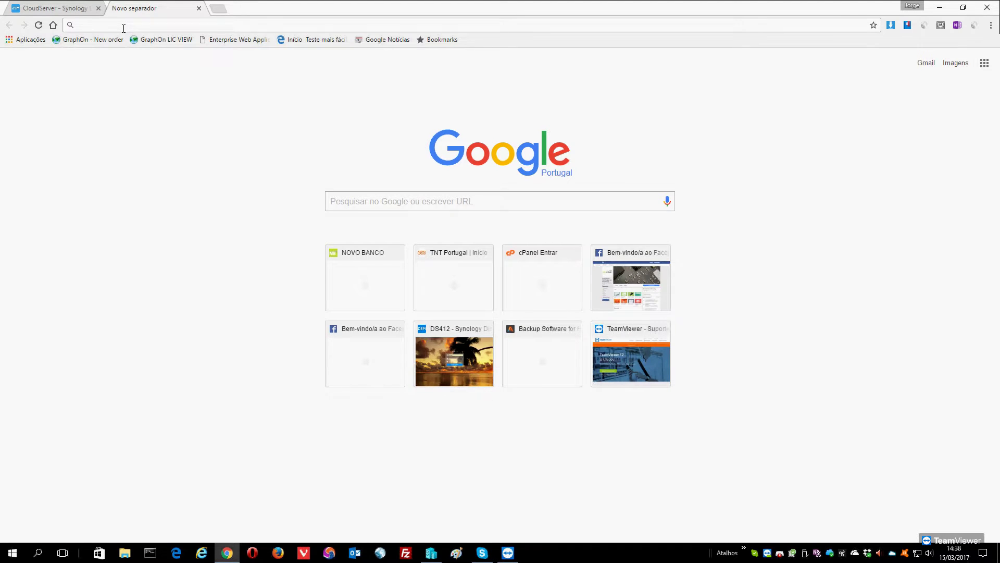
{"action": "type", "text": "192.168.0.232"}
{"action": "key", "text": "Return"}
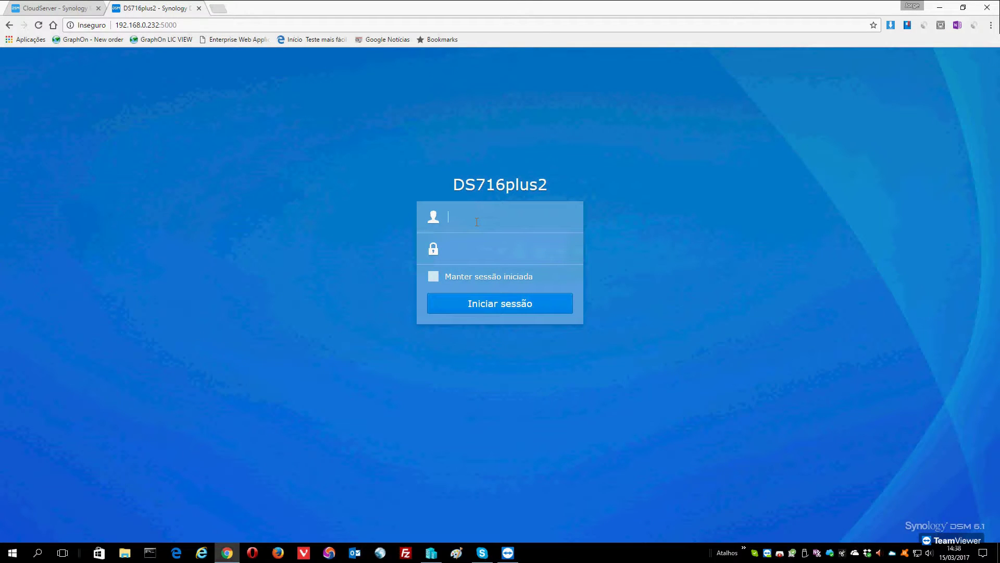
{"action": "type", "text": "admin"}
{"action": "key", "text": "Tab"}
{"action": "type", "text": "********"}
{"action": "key", "text": "Return"}
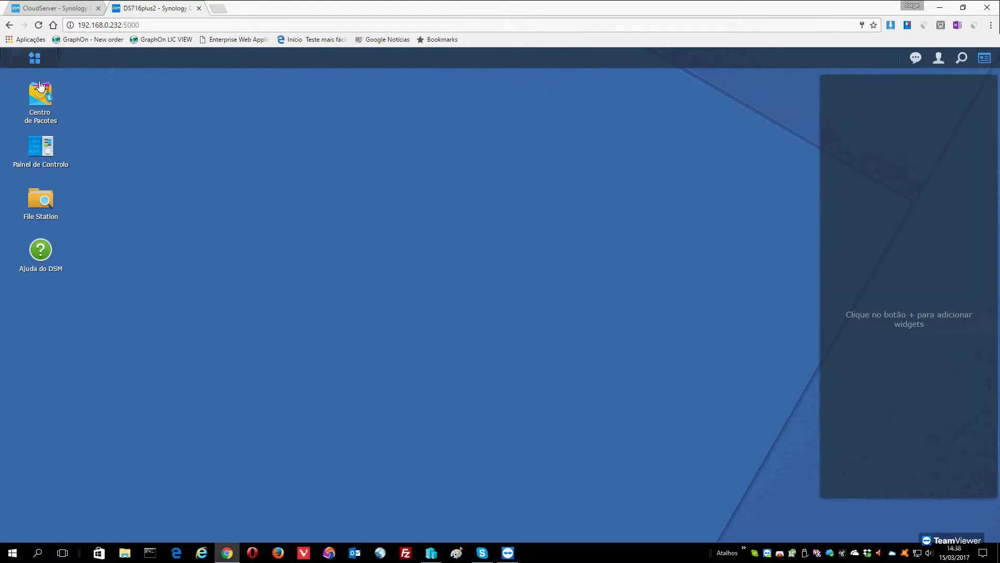
Launch Cloud Station ShareSync on DS716plus2, check its settings unchanged, and open Gerir.
{"action": "left_click", "coordinate": [34, 57]}
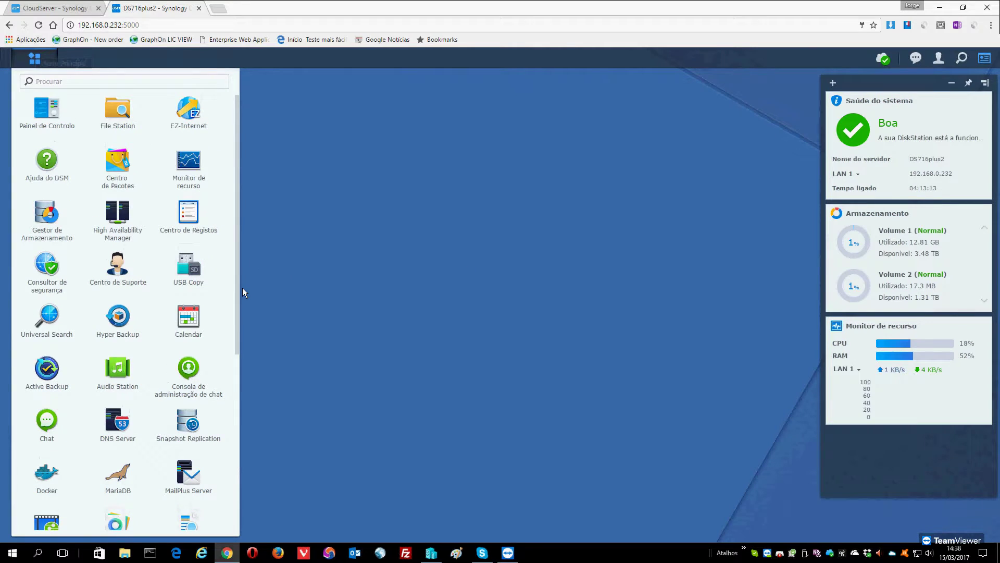
{"action": "scroll", "coordinate": [89, 324], "scroll_direction": "down", "scroll_amount": 5}
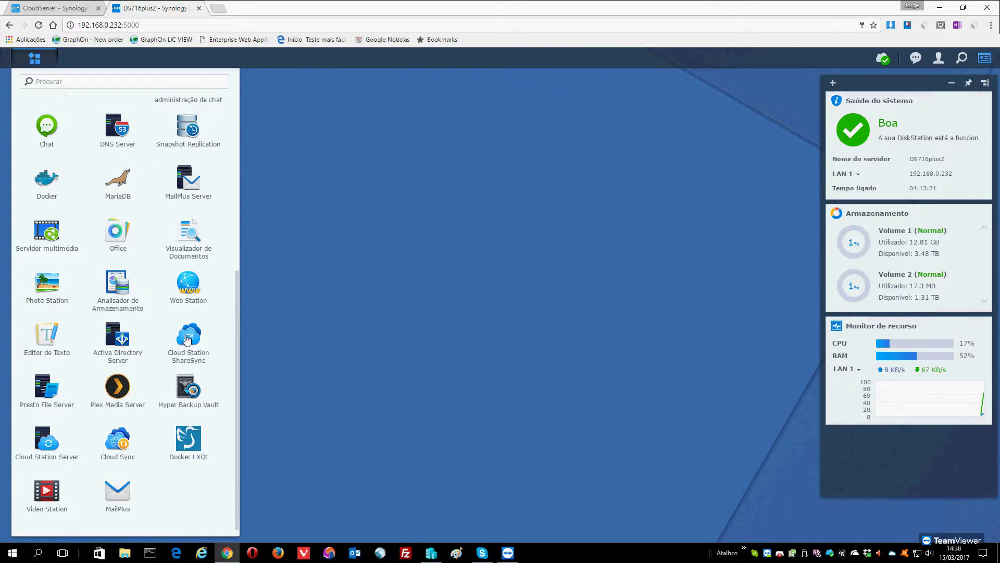
{"action": "left_click", "coordinate": [188, 338]}
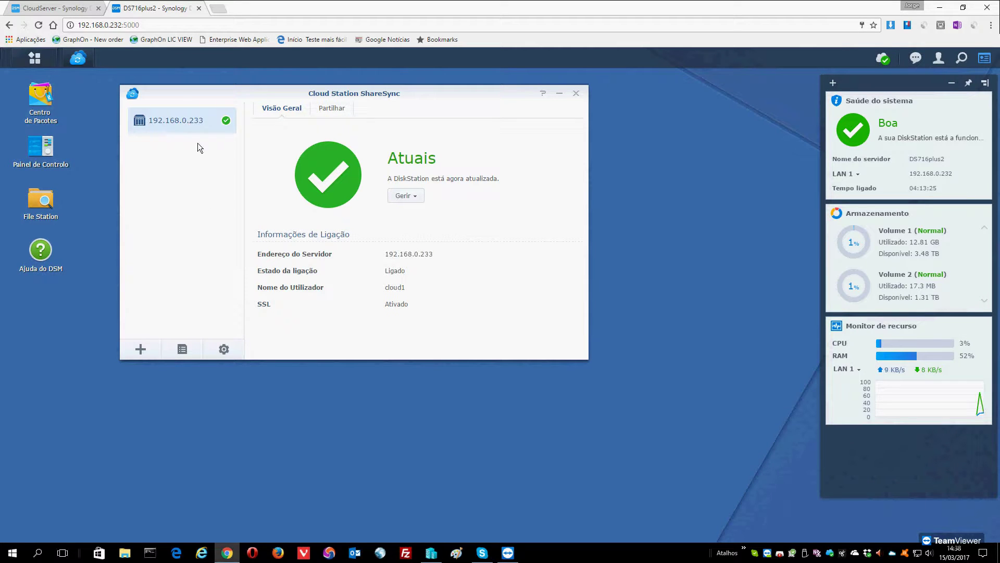
{"action": "left_click", "coordinate": [223, 350]}
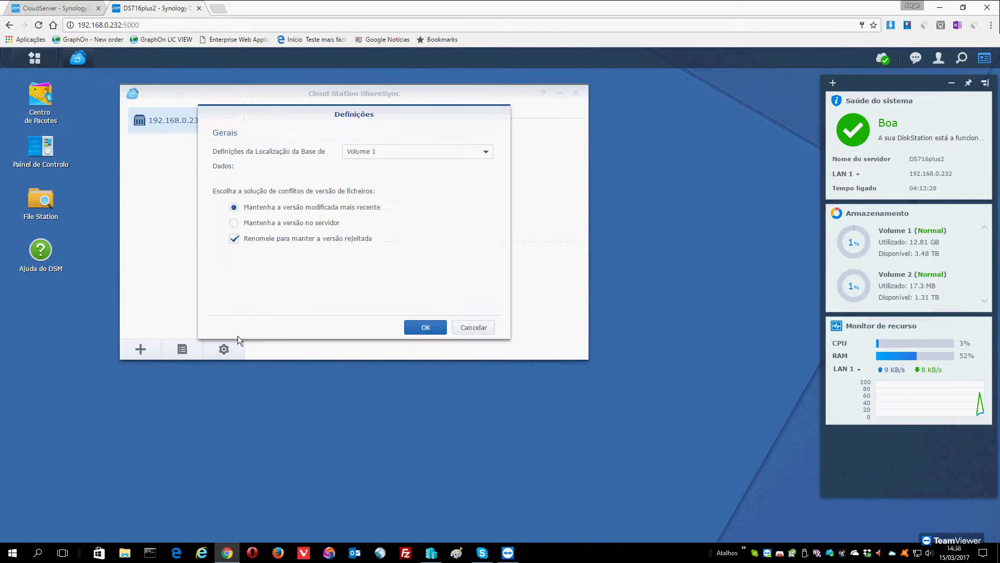
{"action": "left_click", "coordinate": [475, 326]}
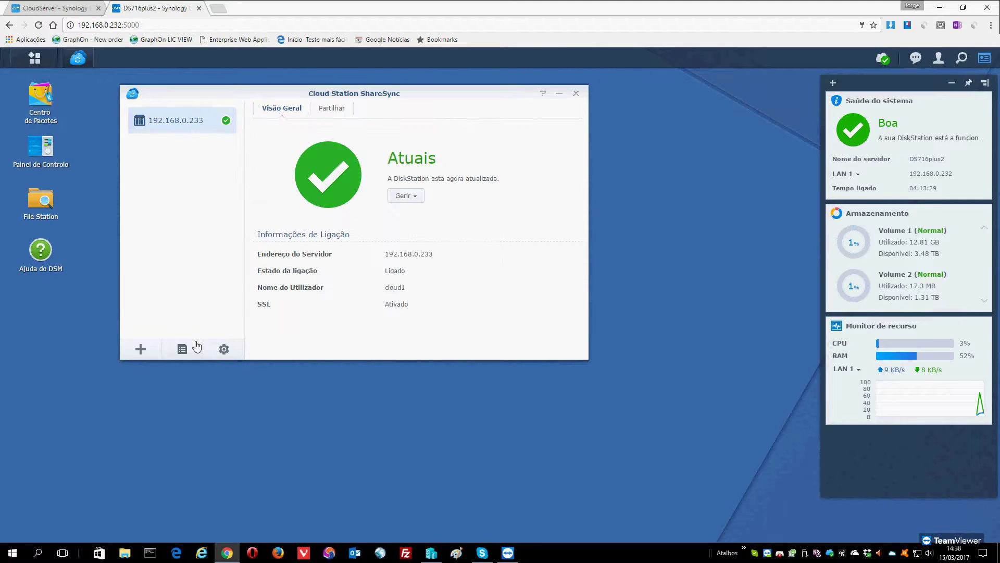
{"action": "left_click", "coordinate": [410, 197]}
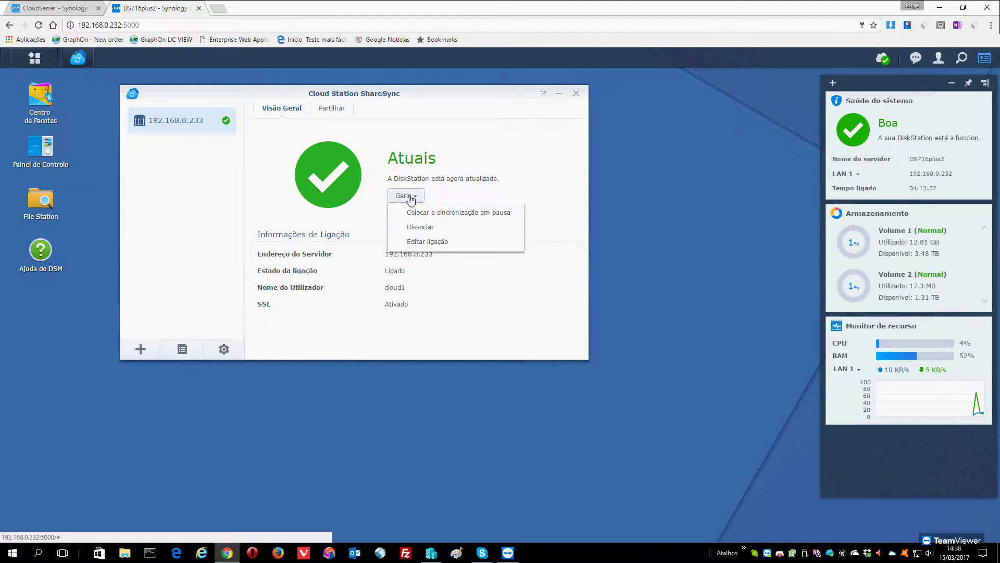
Dissociate DS716plus2 from the 192.168.0.233 sync server and confirm with Sim.
{"action": "left_click", "coordinate": [421, 229]}
{"action": "left_click", "coordinate": [433, 240]}
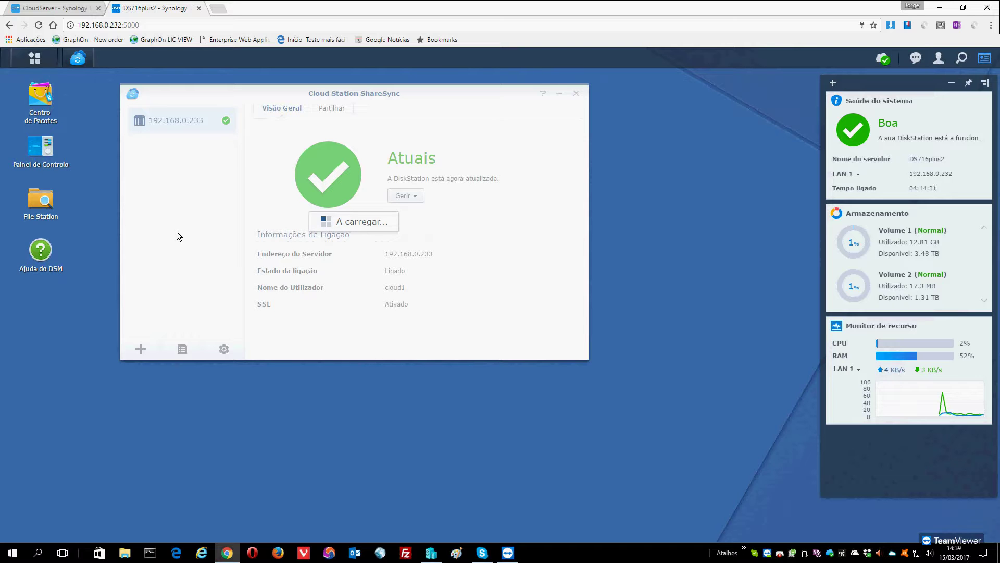
Check CloudServer's Cloud Station client list showing DS716plus2 offline, then return to DS716plus2.
{"action": "left_click", "coordinate": [83, 7]}
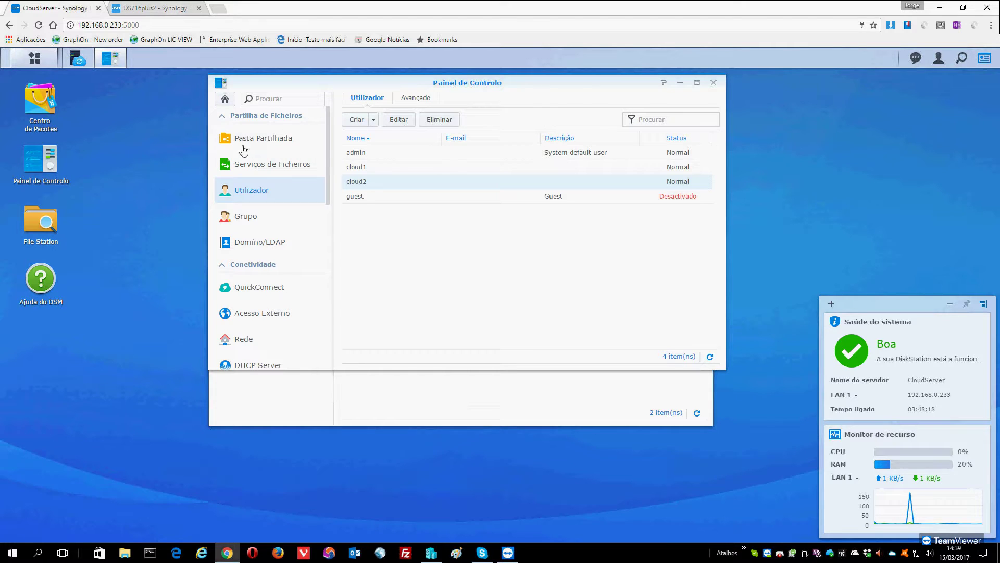
{"action": "left_click", "coordinate": [713, 83]}
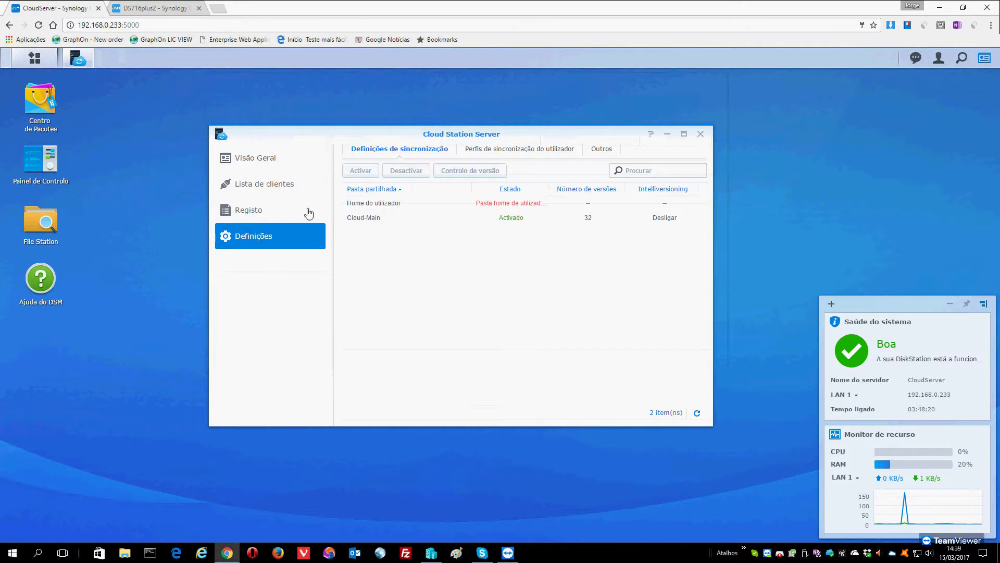
{"action": "left_click", "coordinate": [263, 184]}
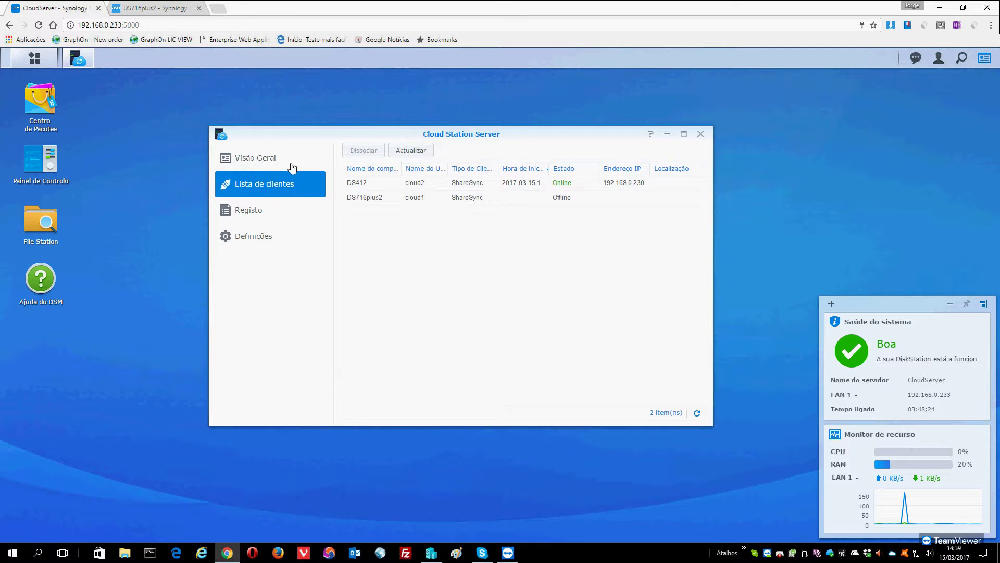
{"action": "left_click", "coordinate": [155, 9]}
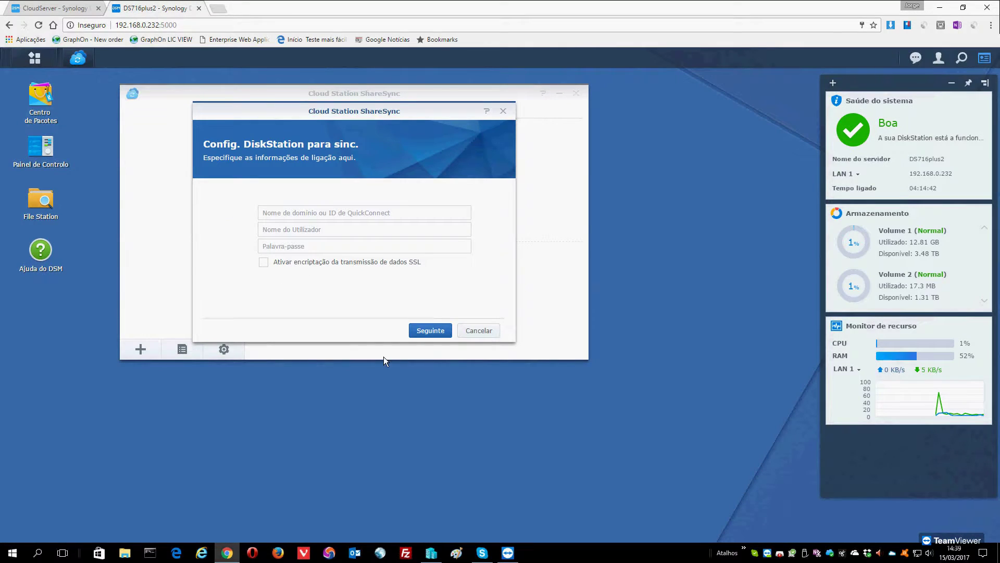
{"action": "left_click", "coordinate": [358, 215]}
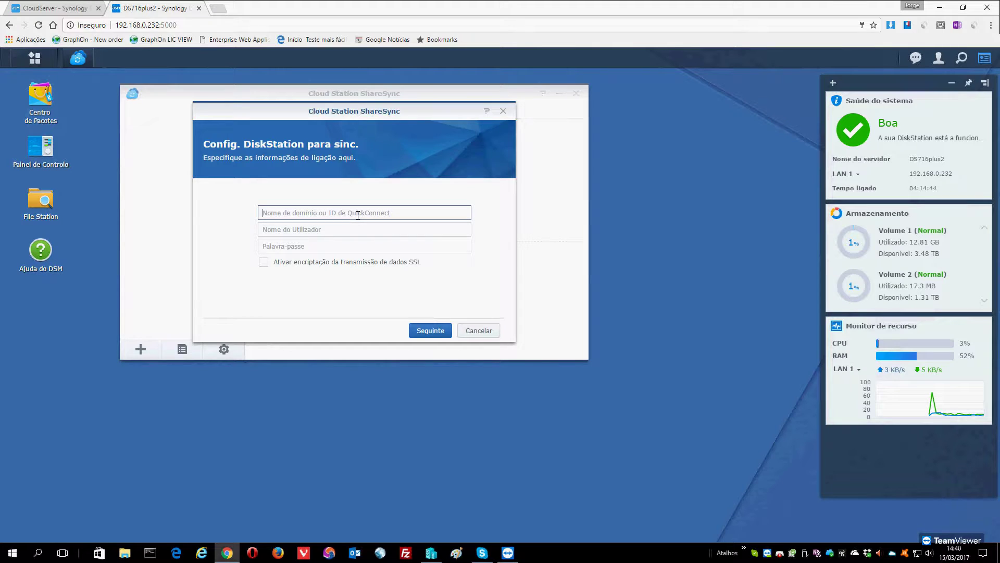
{"action": "left_click", "coordinate": [474, 331]}
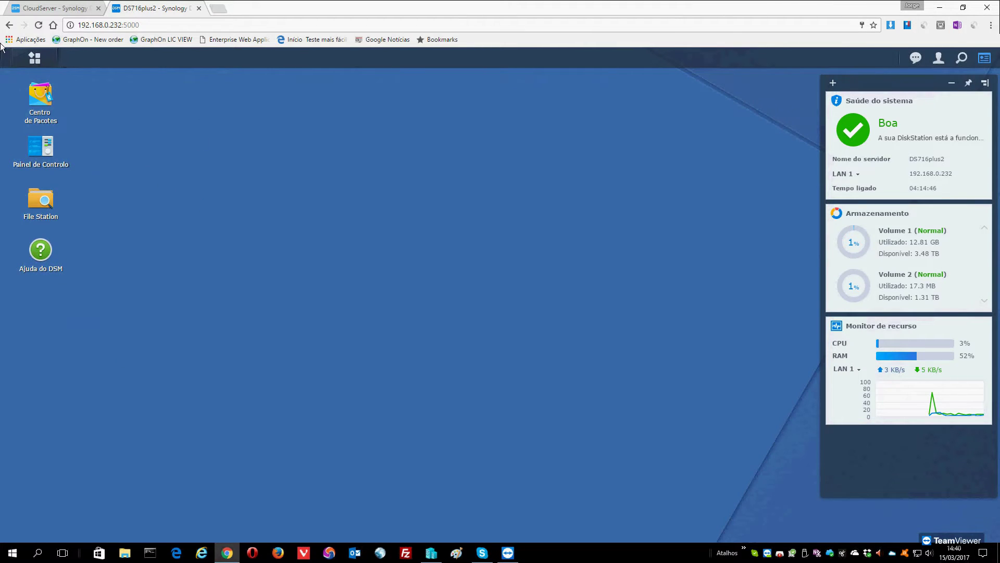
{"action": "left_click", "coordinate": [34, 58]}
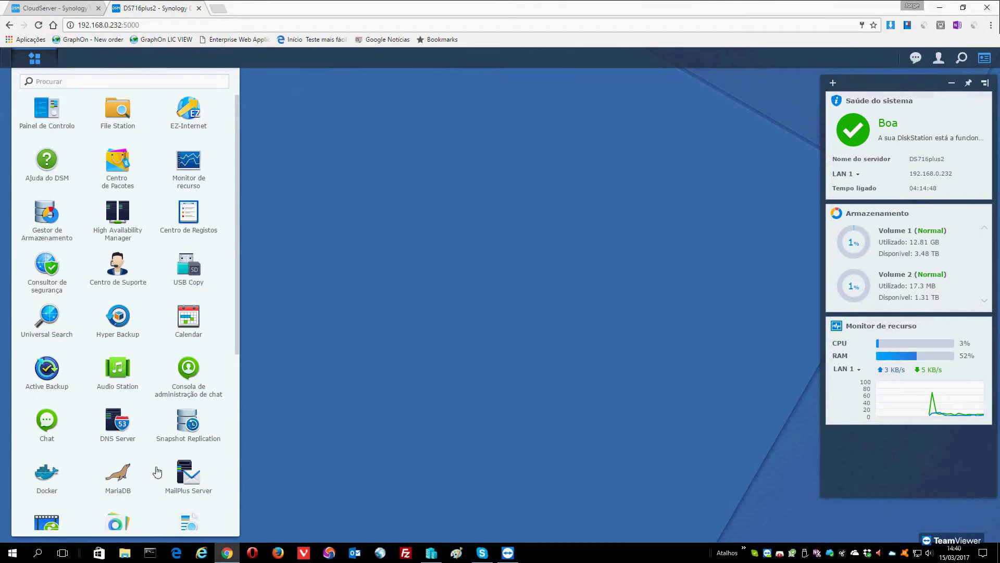
{"action": "scroll", "coordinate": [157, 472], "scroll_direction": "down", "scroll_amount": 5}
{"action": "scroll", "coordinate": [151, 469], "scroll_direction": "down", "scroll_amount": 1}
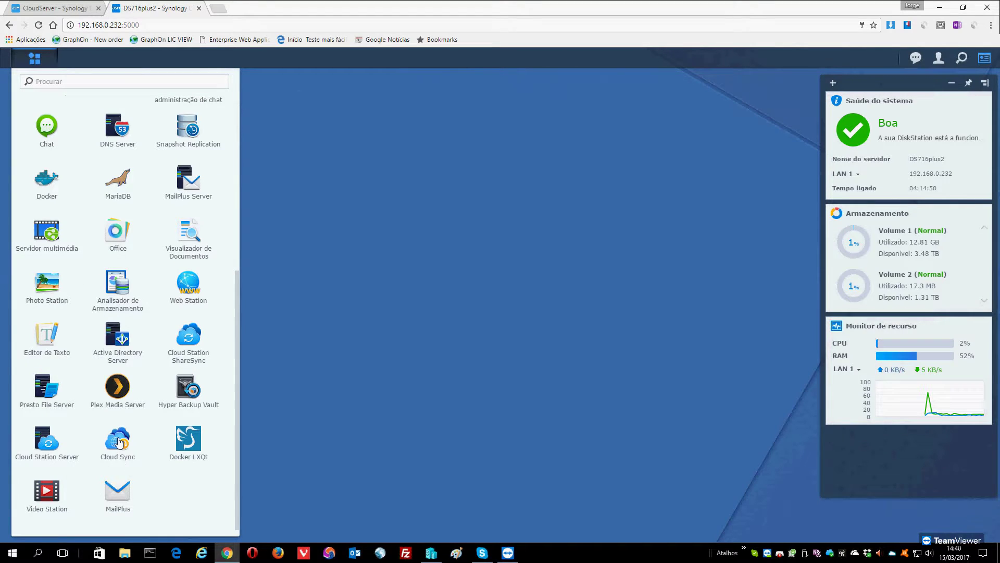
{"action": "left_click", "coordinate": [120, 443]}
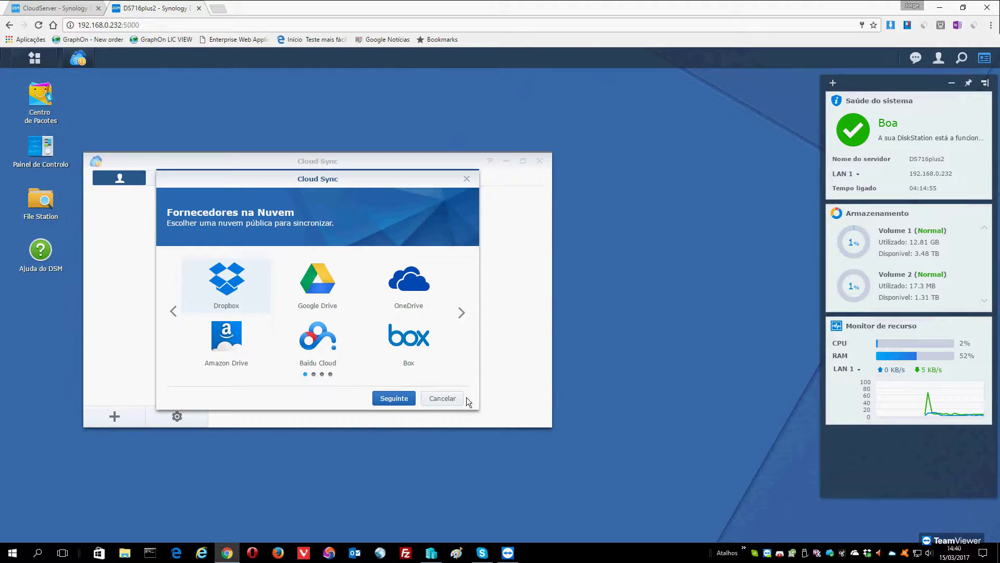
{"action": "left_click", "coordinate": [445, 397]}
{"action": "left_click", "coordinate": [540, 161]}
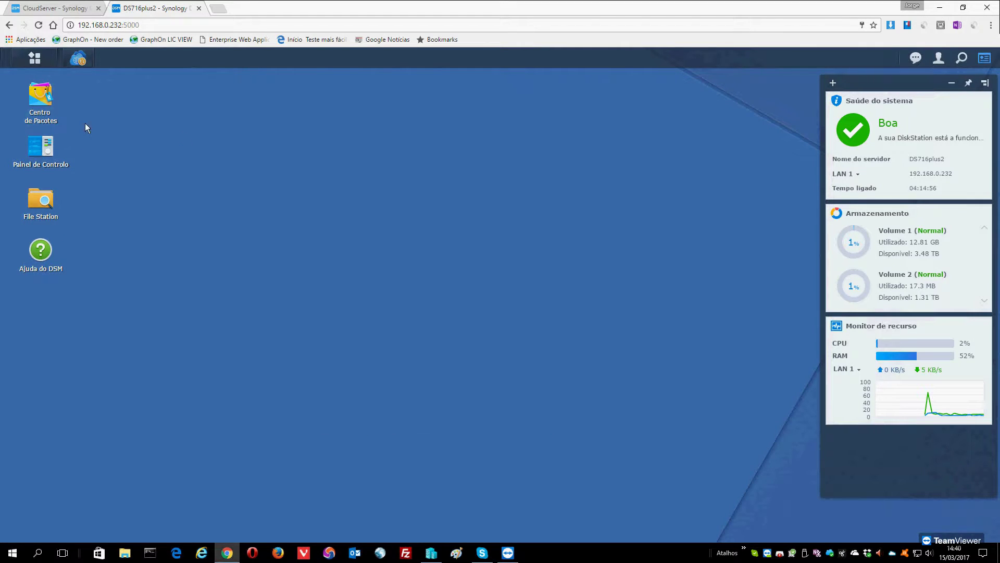
{"action": "left_click", "coordinate": [33, 60]}
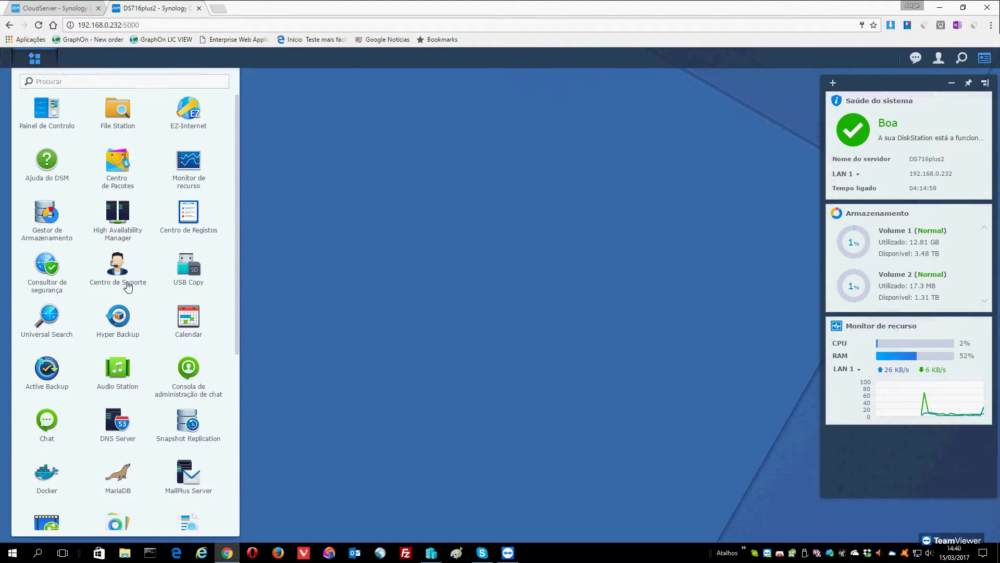
{"action": "scroll", "coordinate": [131, 333], "scroll_direction": "down", "scroll_amount": 5}
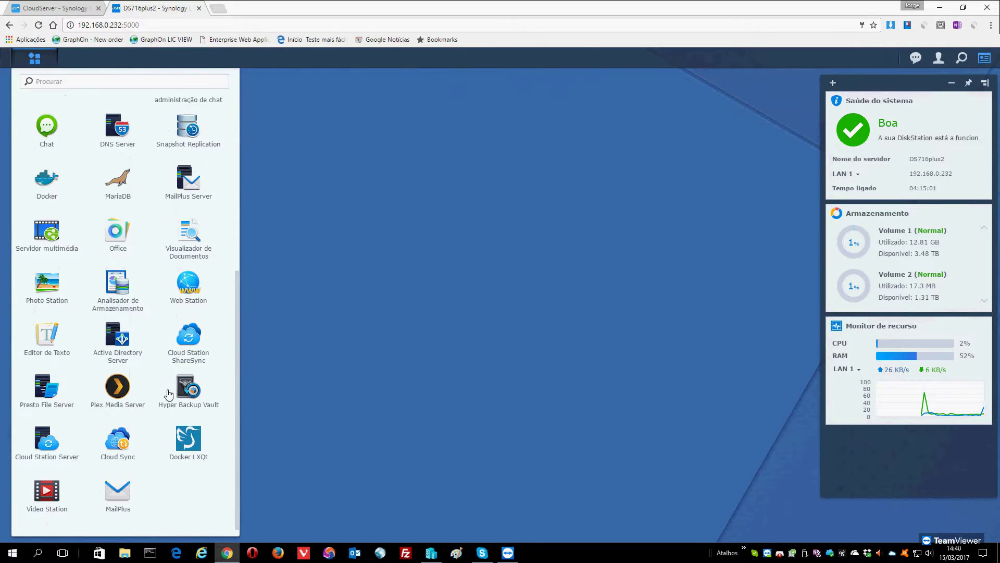
{"action": "left_click", "coordinate": [189, 340]}
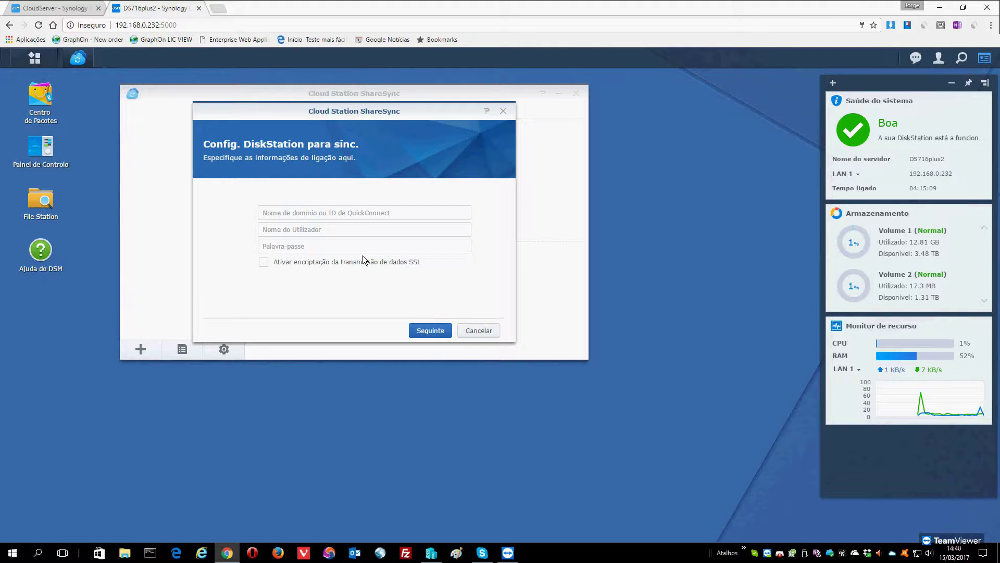
Enter server address 192.168.0.233 and username cloud1 in the ShareSync connection wizard.
{"action": "left_click", "coordinate": [303, 213]}
{"action": "type", "text": "192.168.0.233"}
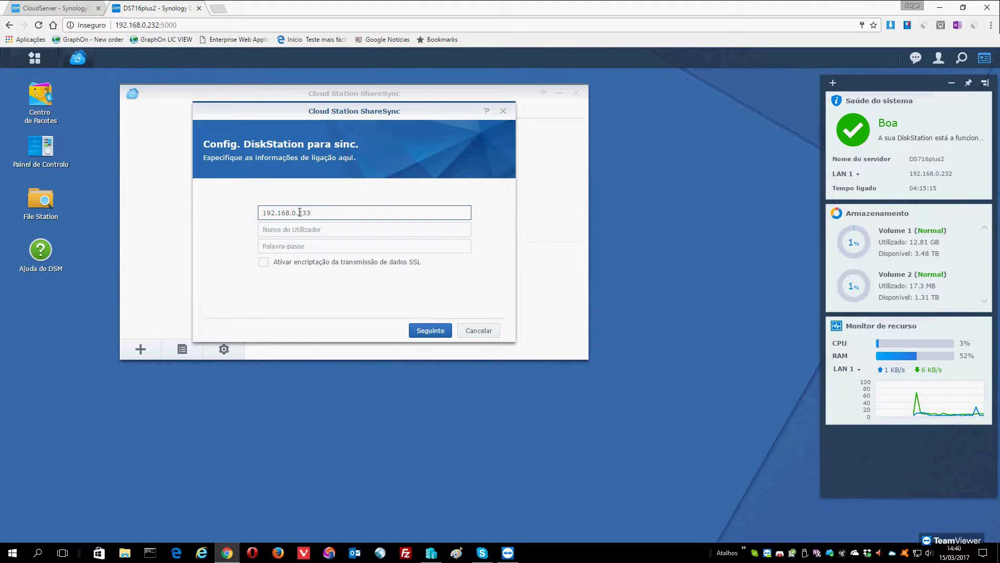
{"action": "left_click", "coordinate": [282, 229]}
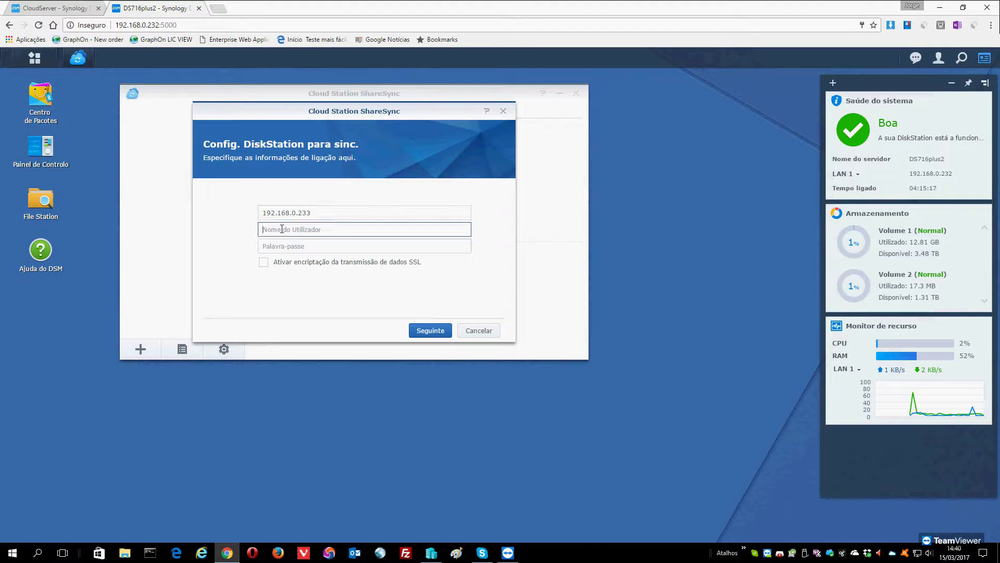
{"action": "type", "text": "a"}
{"action": "key", "text": "BackSpace"}
{"action": "key", "text": "BackSpace"}
{"action": "key", "text": "BackSpace"}
{"action": "type", "text": "cloud1"}
Enter the account password, enable SSL encryption, and proceed with Seguinte.
{"action": "key", "text": "Tab"}
{"action": "type", "text": "••"}
{"action": "key", "text": "BackSpace"}
{"action": "key", "text": "BackSpace"}
{"action": "key", "text": "BackSpace"}
{"action": "type", "text": "•"}
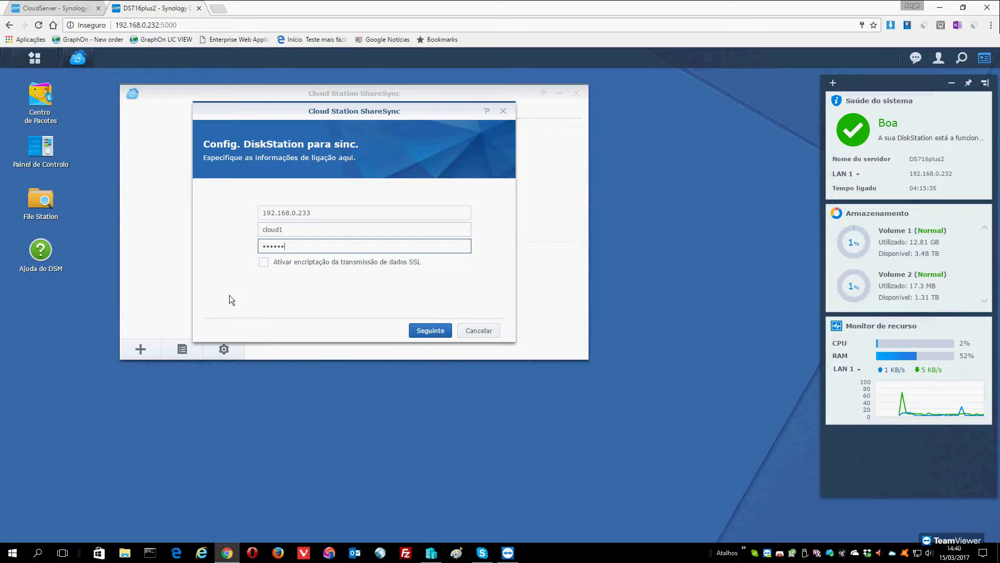
{"action": "left_click", "coordinate": [264, 262]}
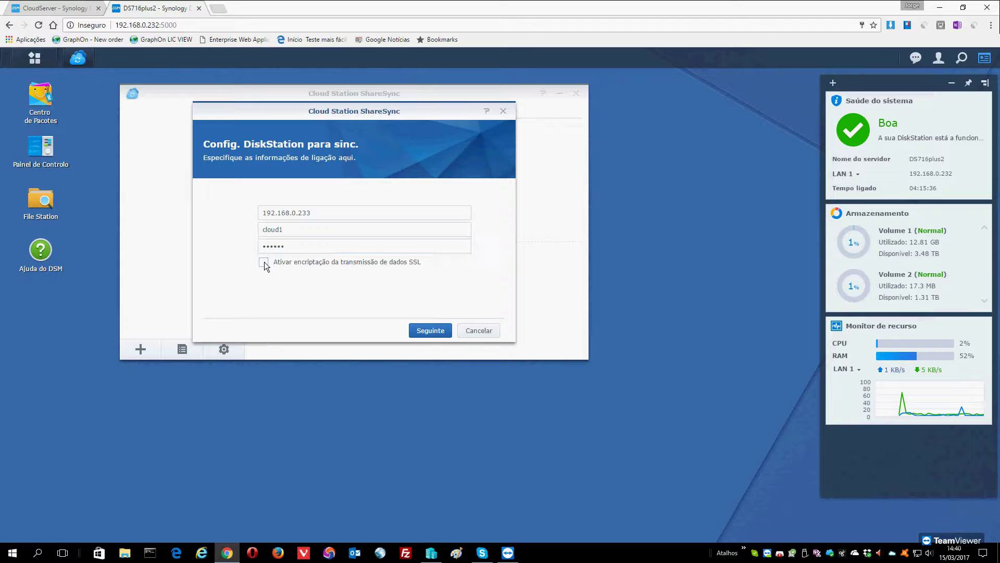
{"action": "left_click", "coordinate": [431, 332]}
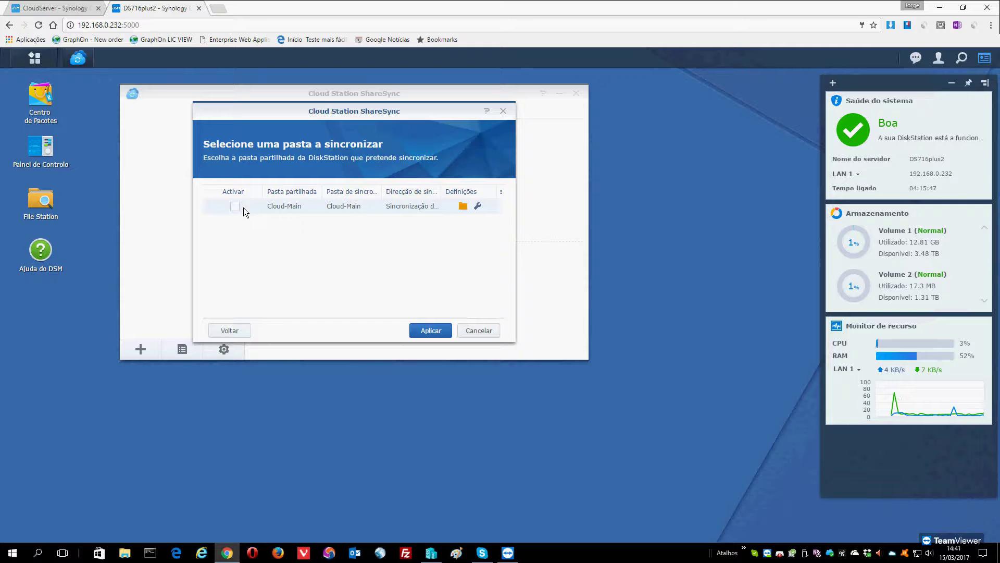
Enable Cloud-Main and keep Sincronização de duas vias as its sync direction in permission settings.
{"action": "left_click", "coordinate": [235, 206]}
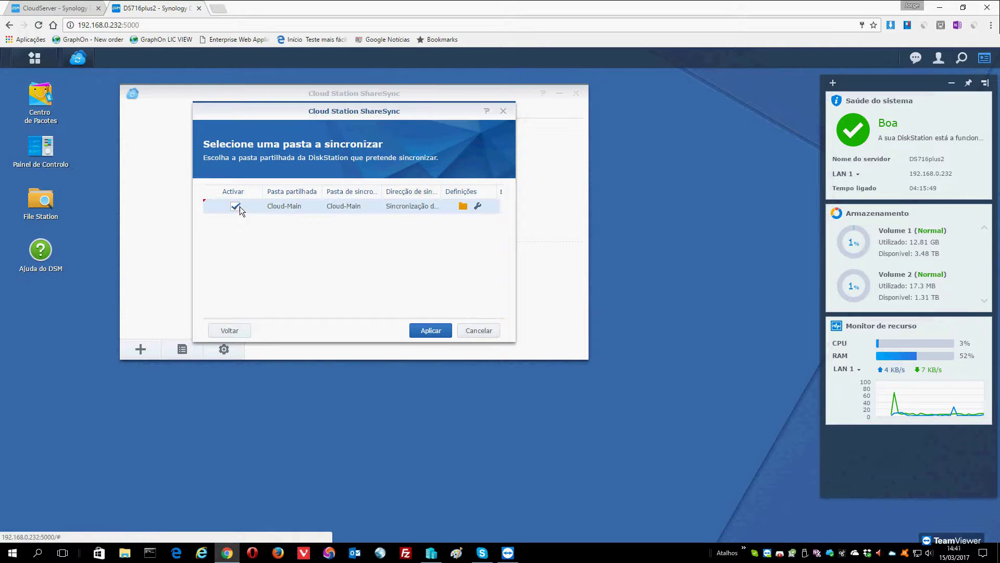
{"action": "left_click", "coordinate": [477, 207]}
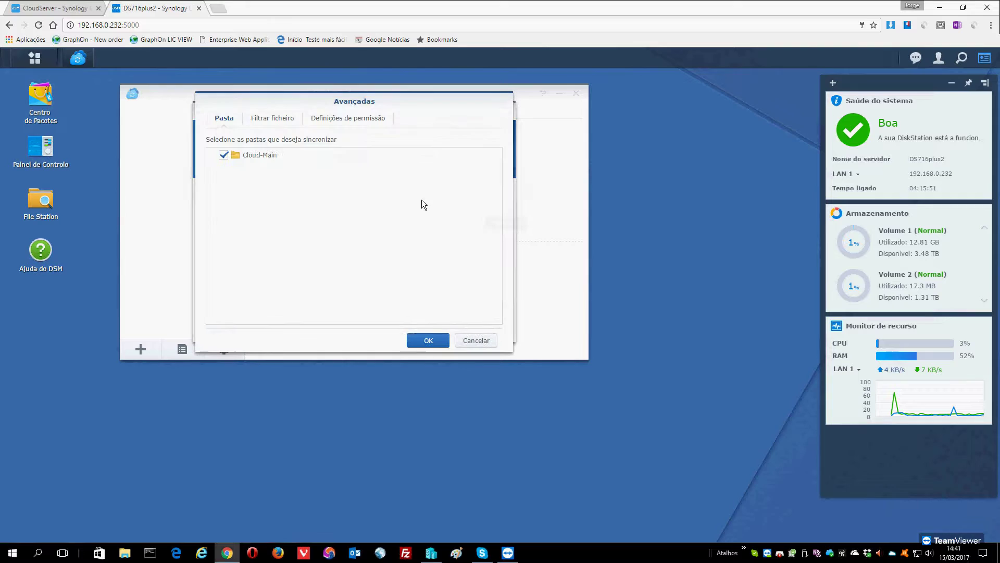
{"action": "left_click", "coordinate": [331, 119]}
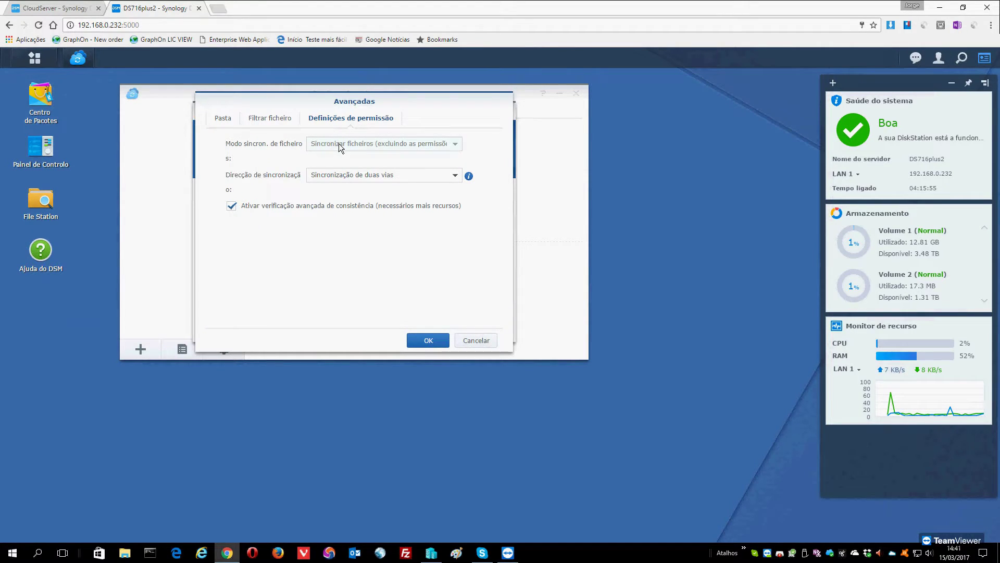
{"action": "left_click", "coordinate": [380, 177]}
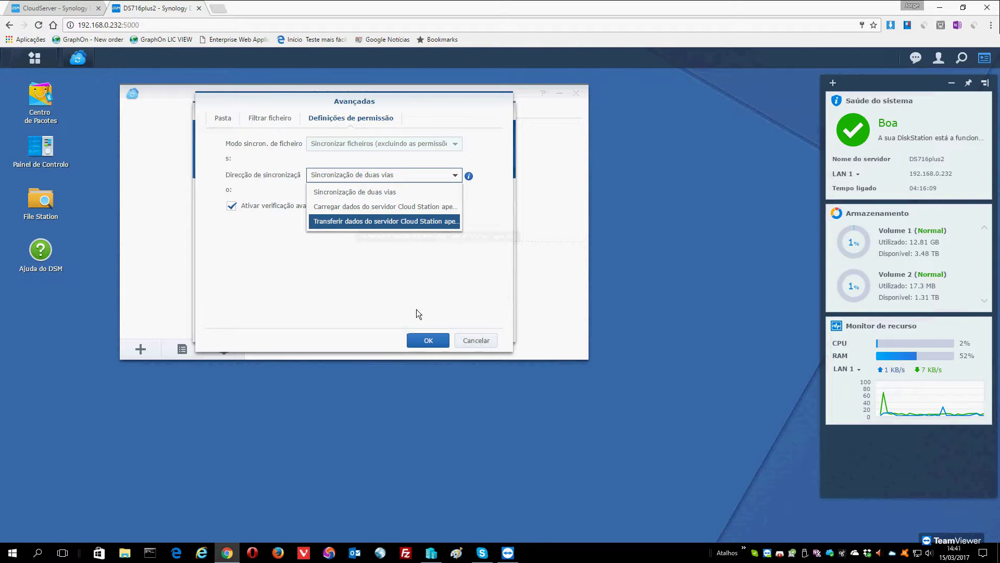
{"action": "left_click", "coordinate": [387, 193]}
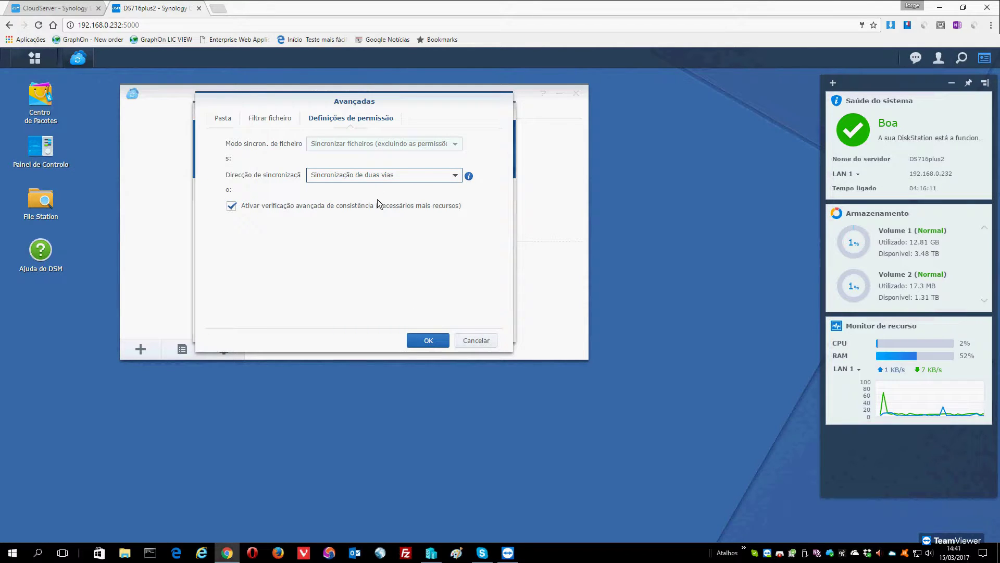
Review Cloud-Main's Filtrar ficheiro defaults unchanged, then confirm the advanced settings with OK.
{"action": "left_click", "coordinate": [266, 120]}
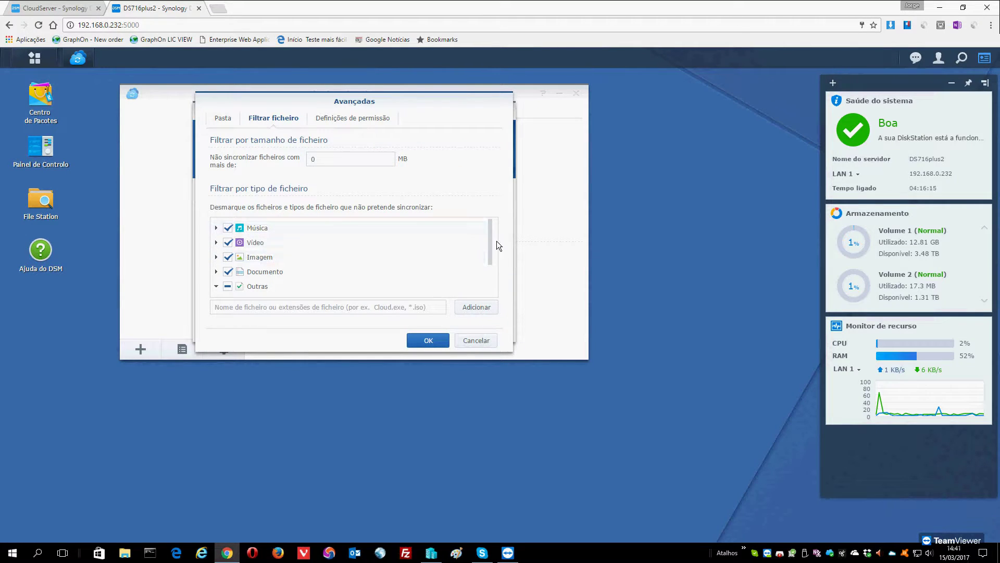
{"action": "left_click_drag", "start_coordinate": [490, 242], "coordinate": [490, 258]}
{"action": "scroll", "coordinate": [462, 259], "scroll_direction": "up", "scroll_amount": 2}
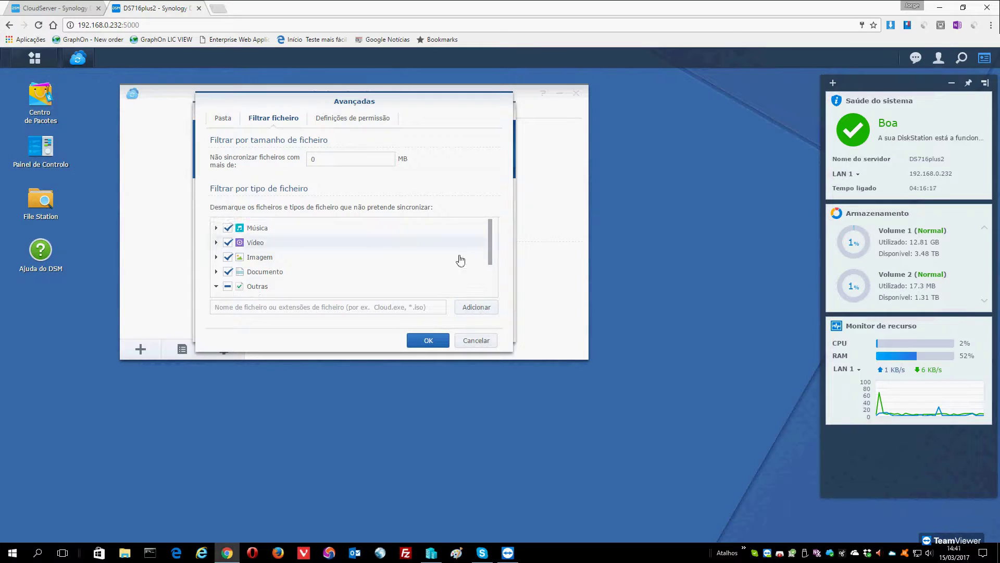
{"action": "scroll", "coordinate": [447, 266], "scroll_direction": "down", "scroll_amount": 3}
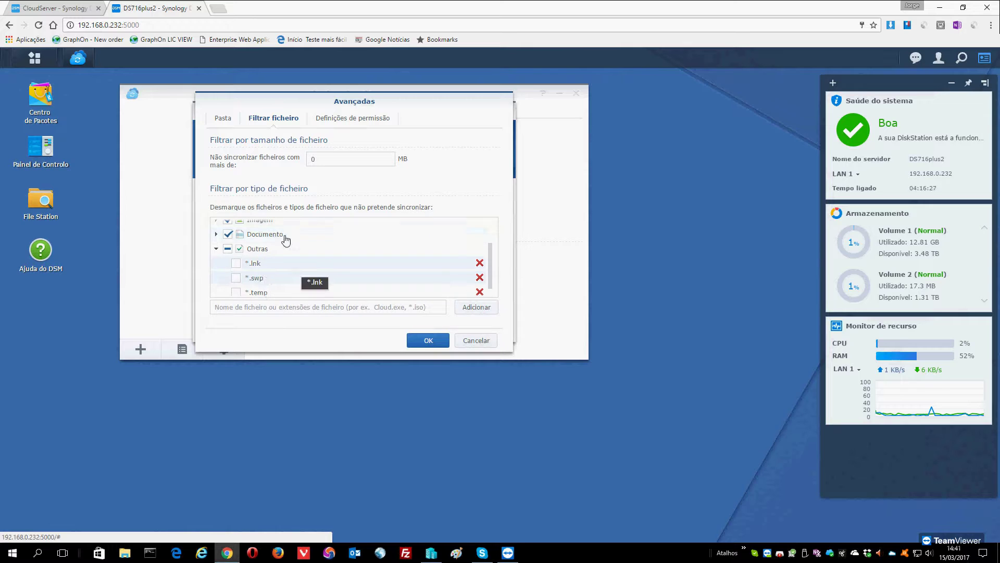
{"action": "left_click", "coordinate": [225, 120]}
{"action": "left_click", "coordinate": [426, 340]}
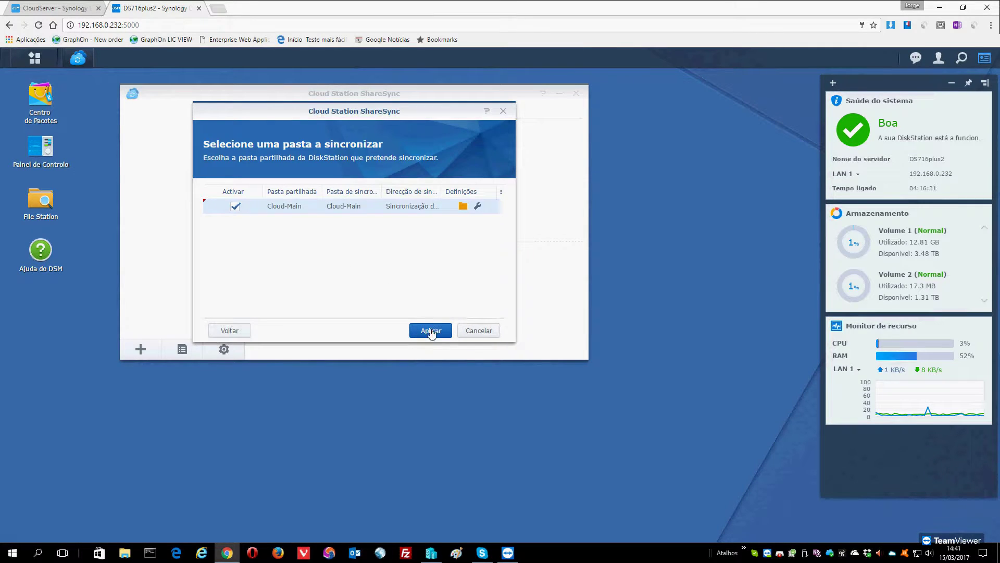
Apply the Cloud-Main sync with 192.168.0.233, glance at the Gerir options, and launch File Station.
{"action": "left_click", "coordinate": [431, 332]}
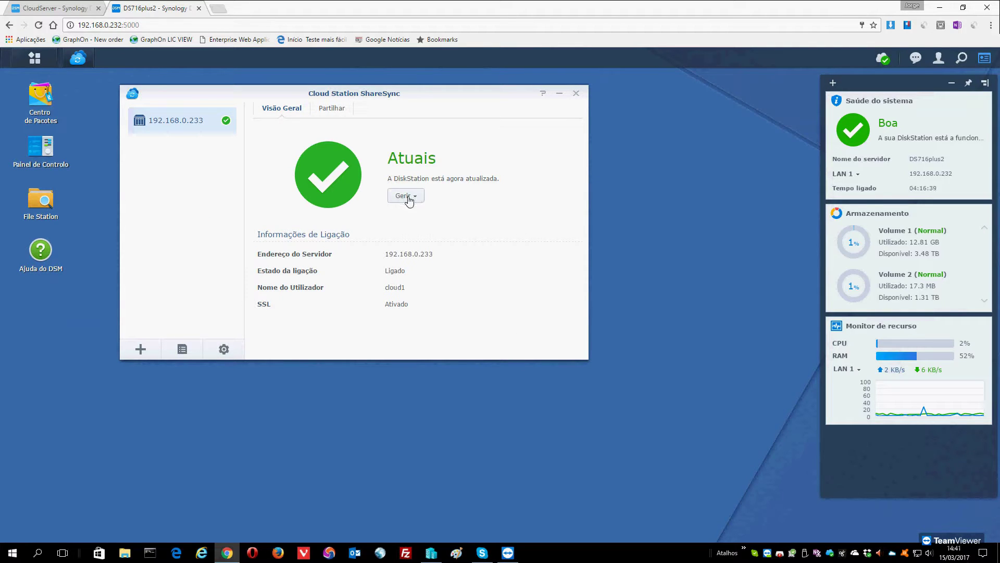
{"action": "left_click", "coordinate": [410, 201]}
{"action": "left_click", "coordinate": [544, 205]}
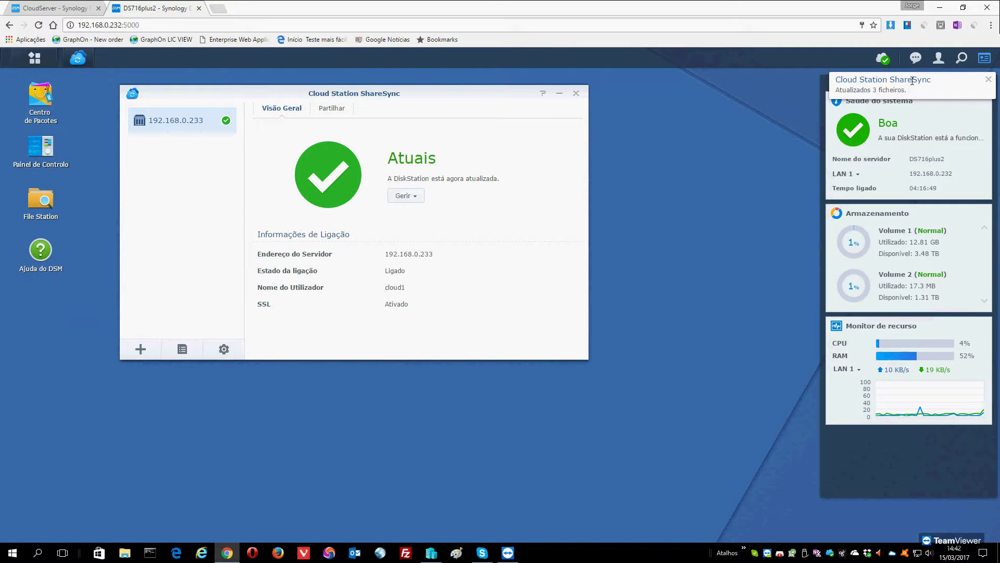
{"action": "left_click", "coordinate": [40, 200]}
Open File Station on CloudServer, then view Cloud-Main's FOSTEX zip and PRIME PDF on DS716plus2.
{"action": "left_click", "coordinate": [47, 7]}
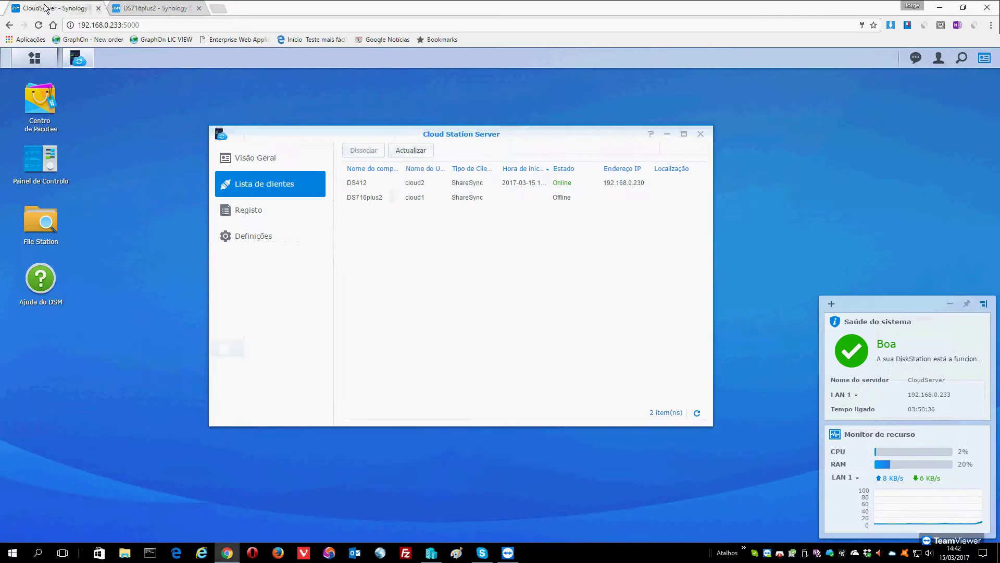
{"action": "left_click", "coordinate": [41, 221]}
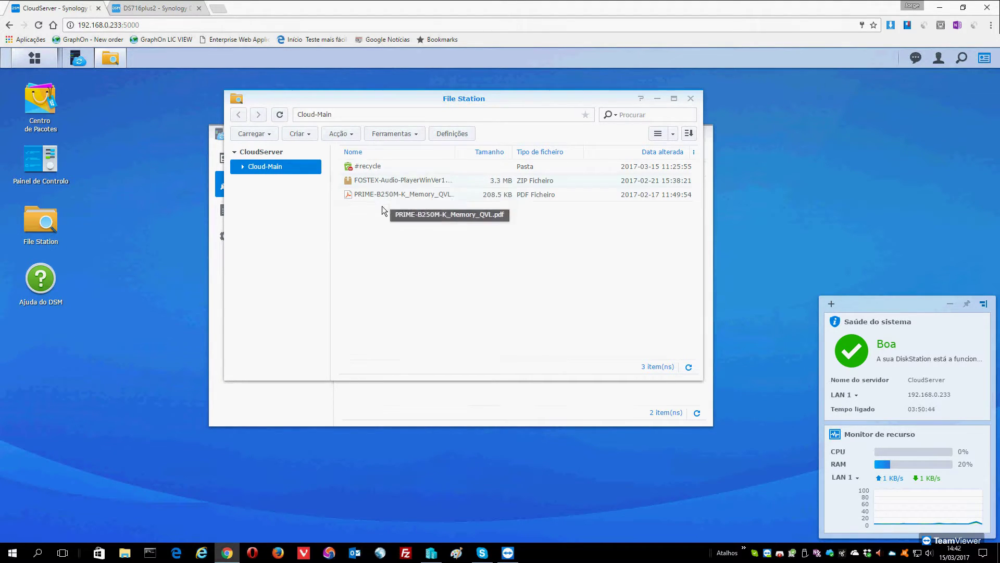
{"action": "left_click", "coordinate": [157, 8]}
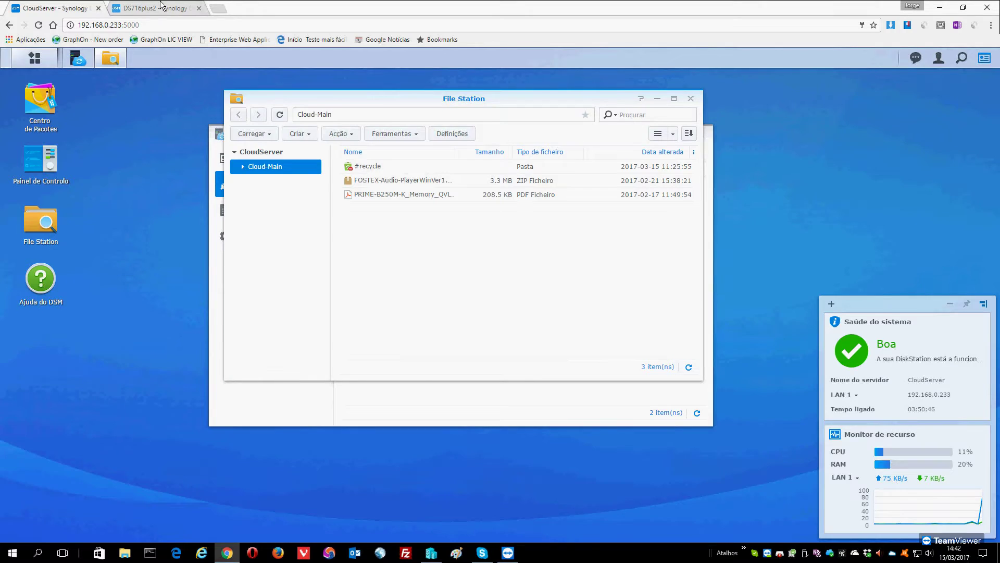
{"action": "left_click", "coordinate": [451, 176]}
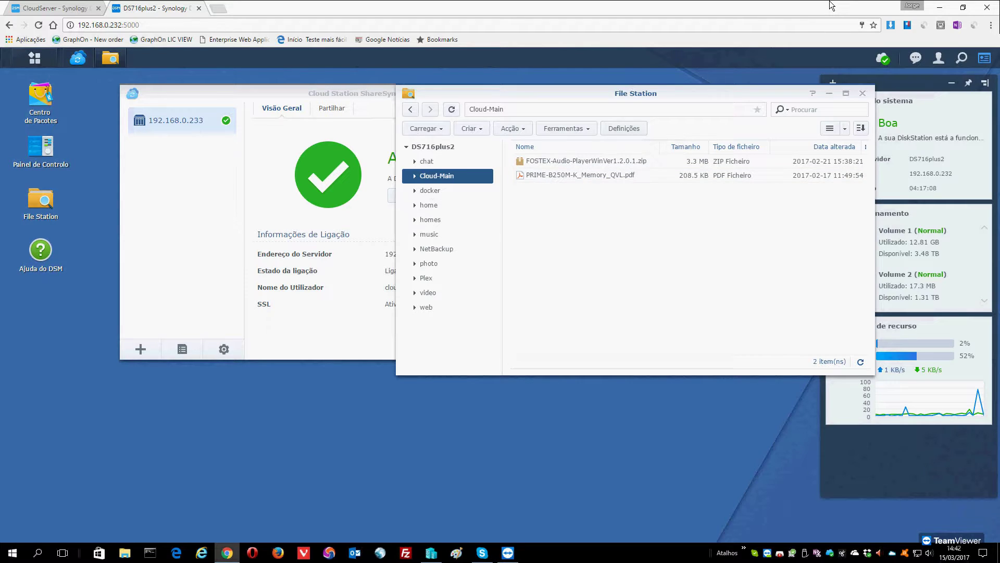
{"action": "left_click", "coordinate": [125, 554]}
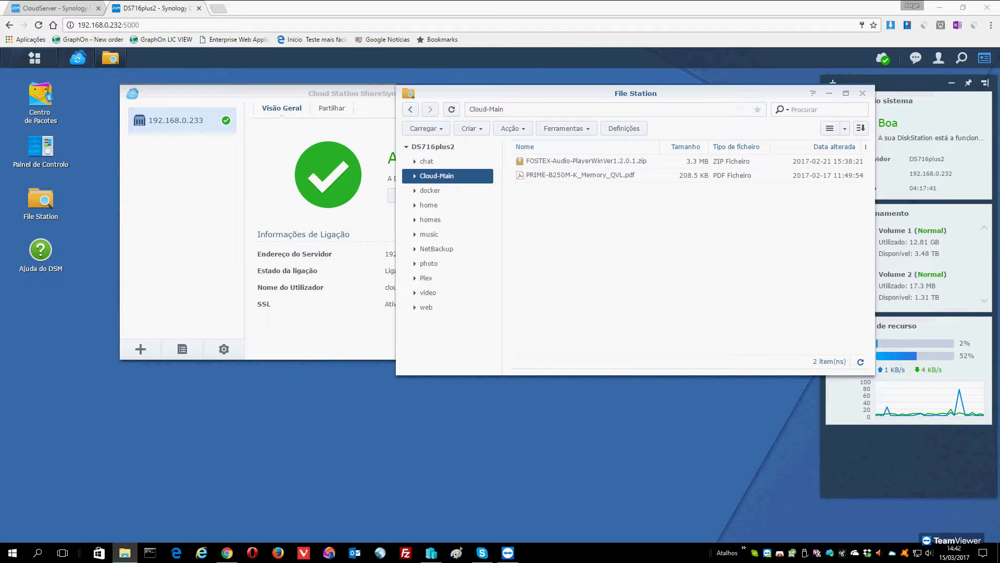
Copy computing-infrastructure.jpg into the \\192.168.0.232\Cloud-Main network share.
{"action": "left_click_drag", "start_coordinate": [999, 127], "coordinate": [410, 119]}
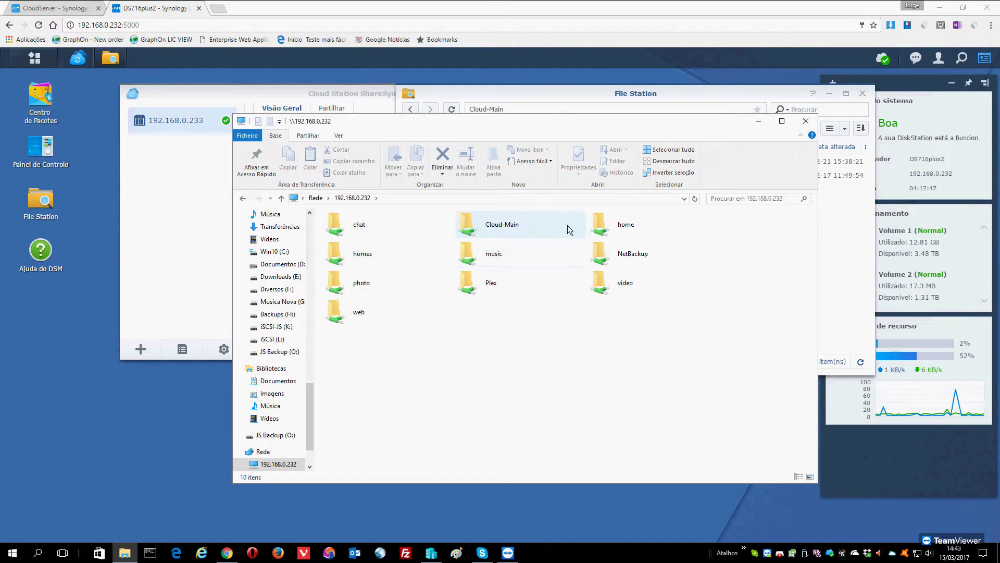
{"action": "double_click", "coordinate": [497, 228]}
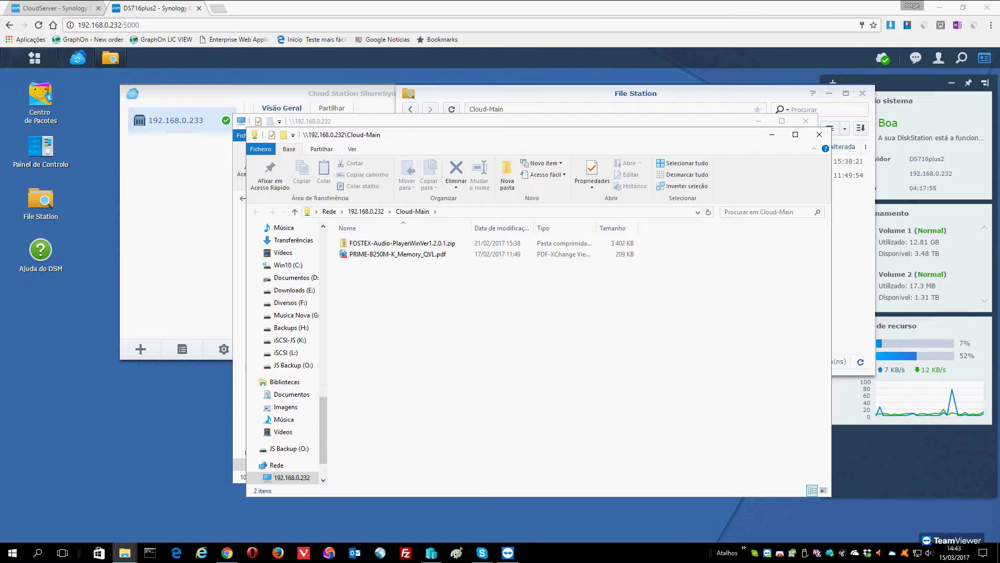
{"action": "left_click_drag", "start_coordinate": [999, 417], "coordinate": [412, 326]}
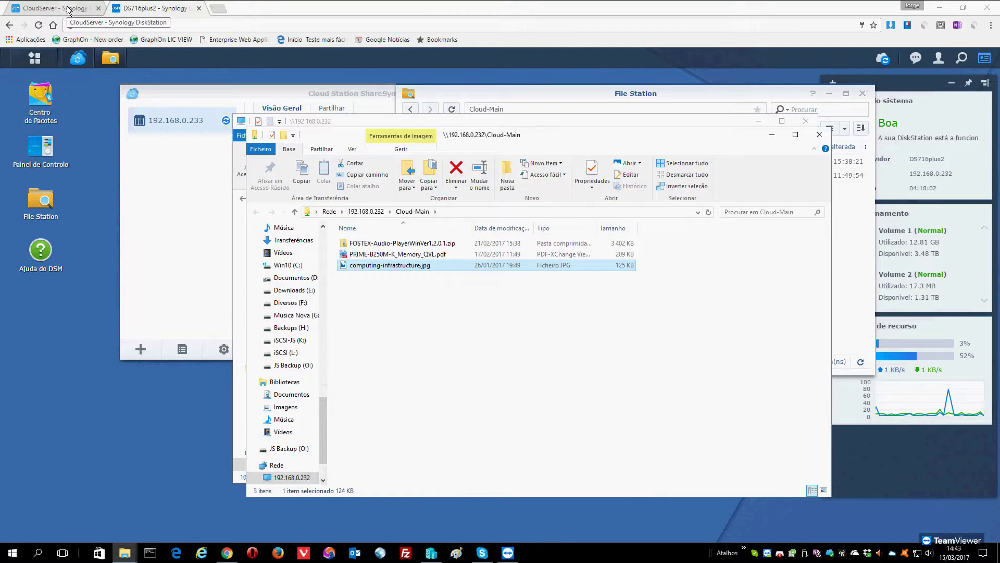
Locate computing-infrastructure.jpg through ShareSync's recently modified files, then check CloudServer's Cloud-Main.
{"action": "left_click", "coordinate": [885, 63]}
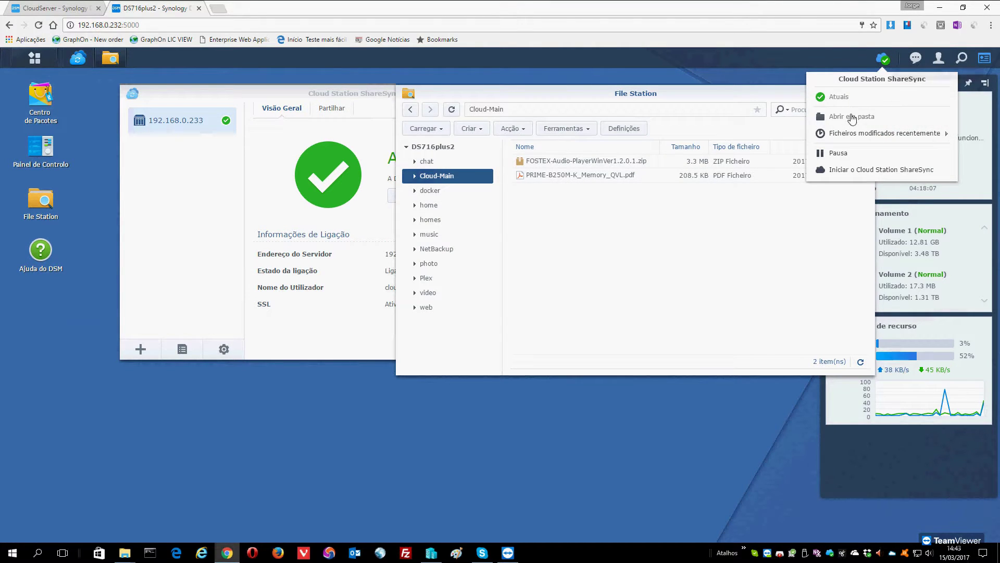
{"action": "mouse_move", "coordinate": [850, 136]}
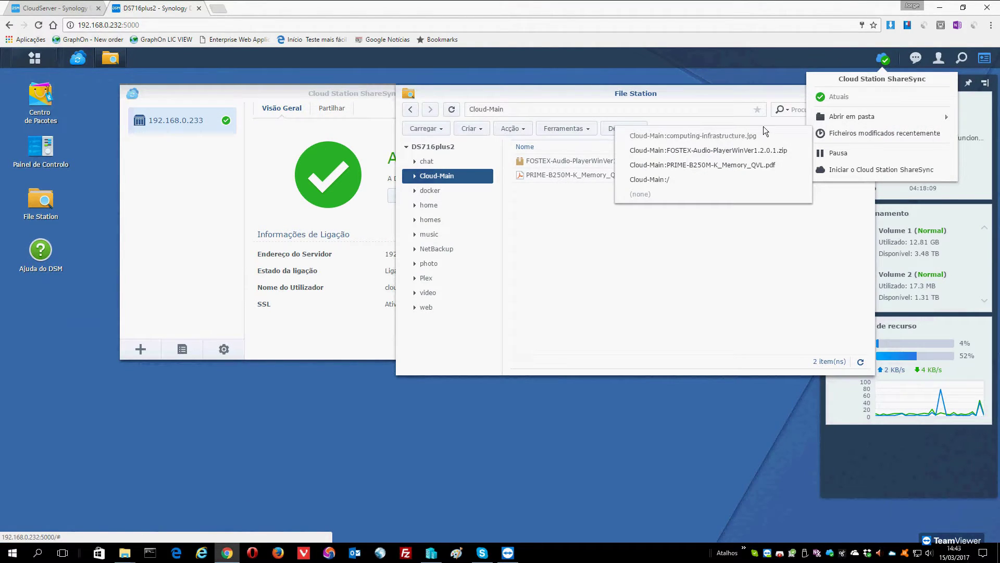
{"action": "left_click", "coordinate": [723, 137]}
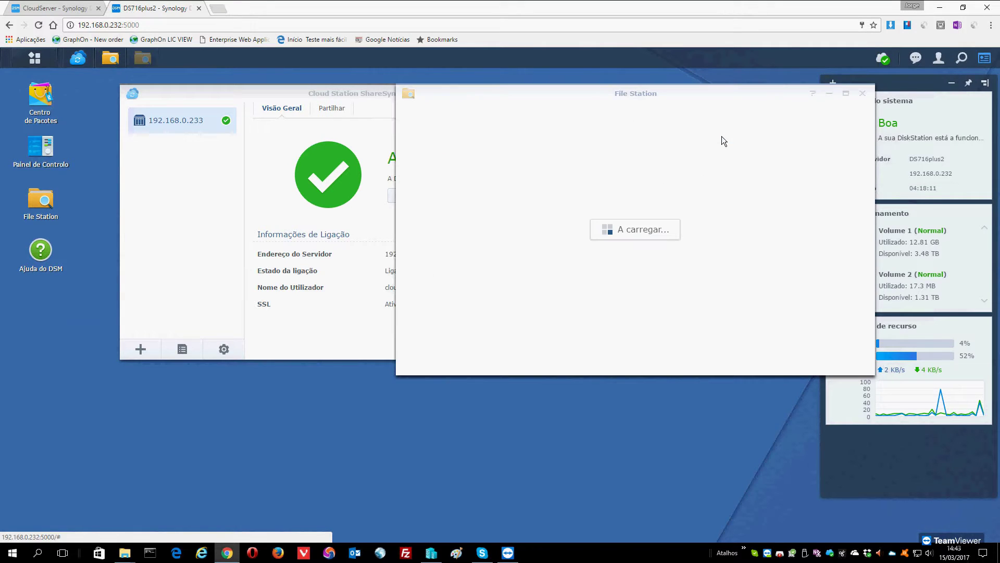
{"action": "mouse_move", "coordinate": [542, 162]}
{"action": "left_mouse_down"}
{"action": "mouse_move", "coordinate": [552, 158]}
{"action": "mouse_move", "coordinate": [540, 152]}
{"action": "left_mouse_up"}
{"action": "left_click", "coordinate": [78, 8]}
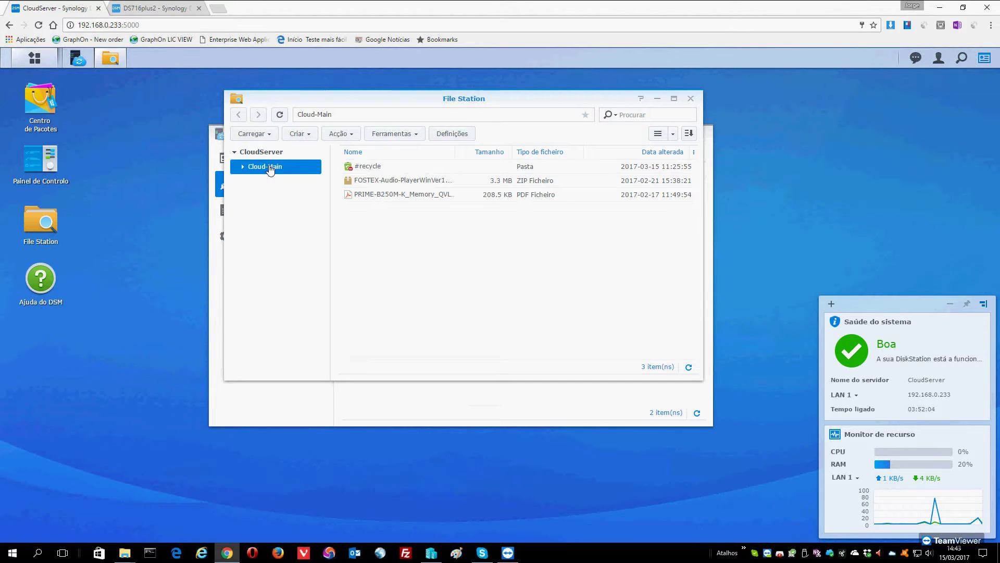
Refresh CloudServer's Cloud-Main, view computing-infrastructure.jpg, and return to DS716plus2.
{"action": "left_click", "coordinate": [280, 114]}
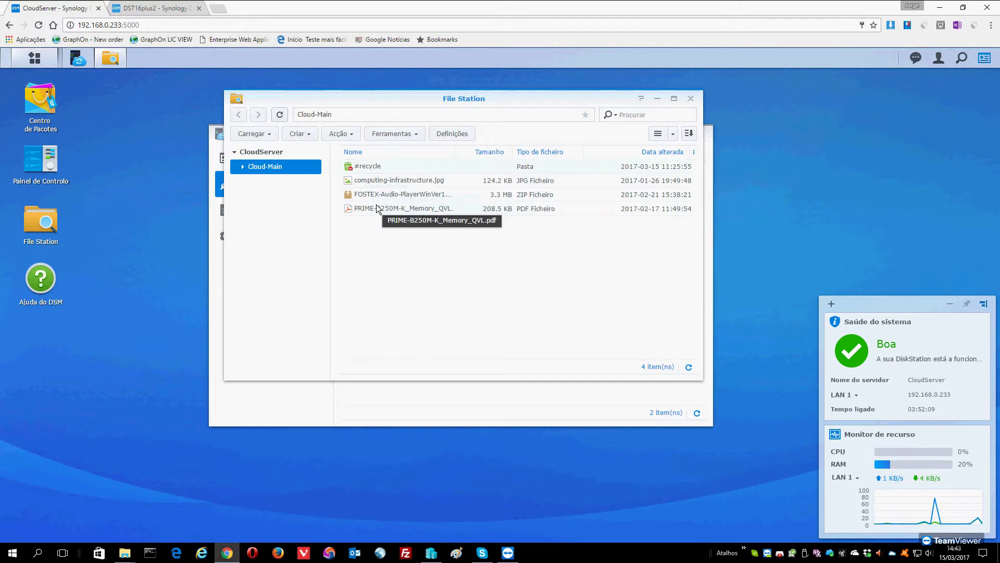
{"action": "double_click", "coordinate": [373, 181]}
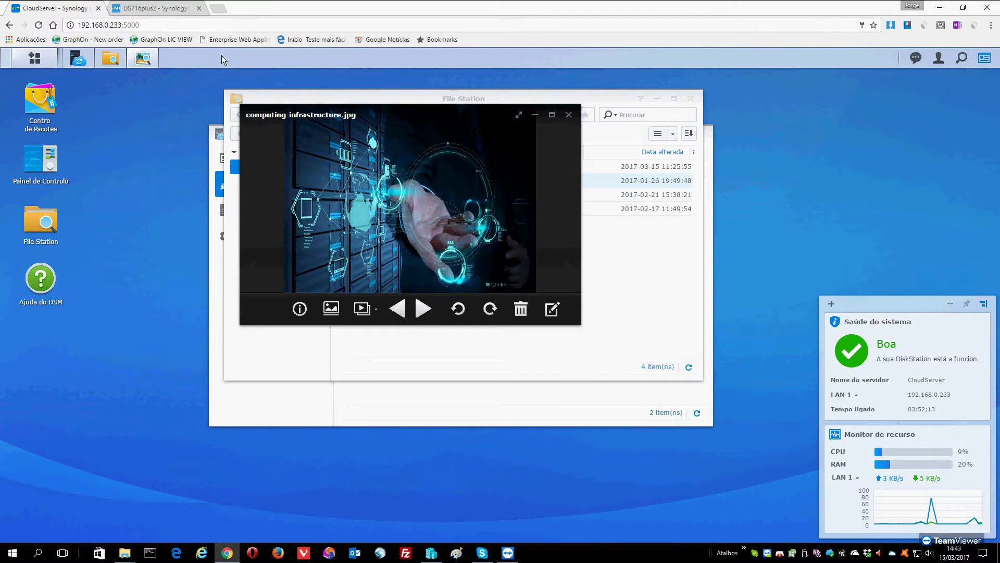
{"action": "left_click", "coordinate": [171, 9]}
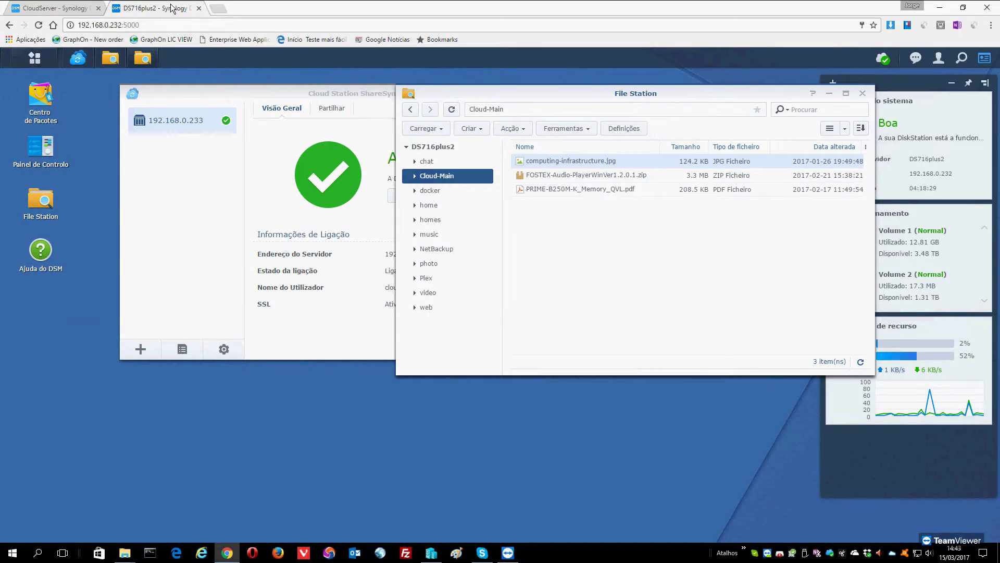
View computing-infrastructure.jpg on DS716plus2, move the viewer aside, and return to CloudServer.
{"action": "double_click", "coordinate": [553, 162]}
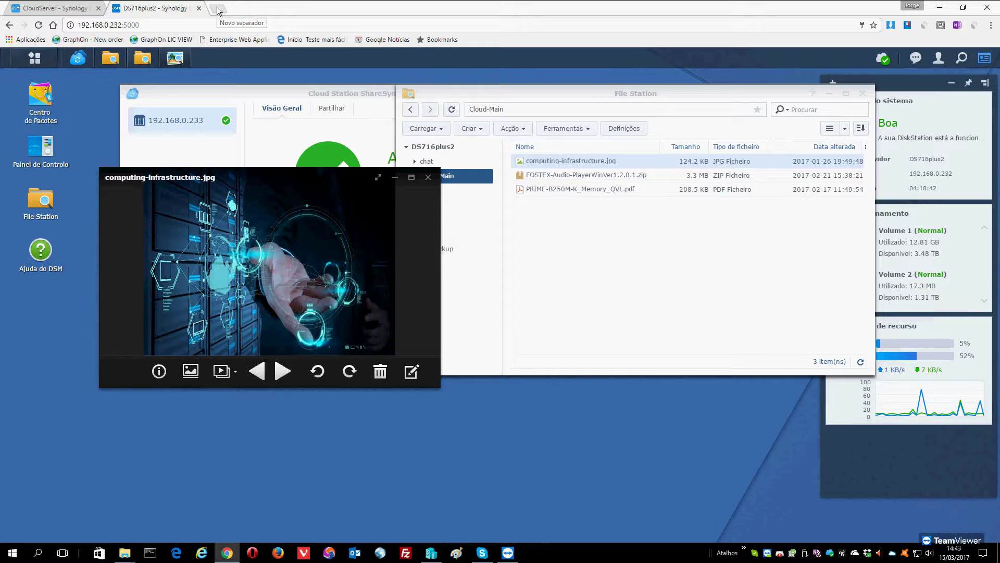
{"action": "left_click_drag", "start_coordinate": [259, 174], "coordinate": [641, 285]}
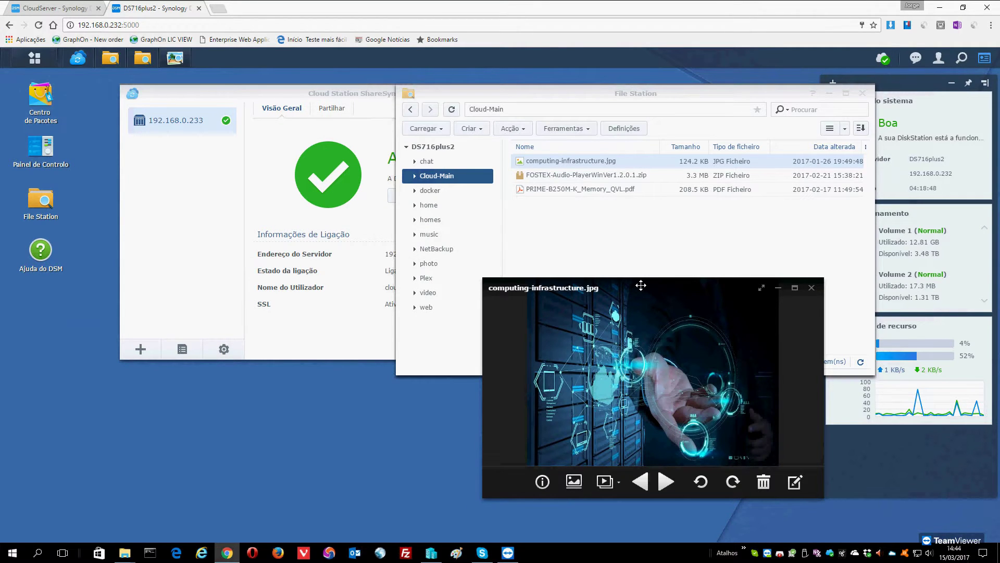
{"action": "left_click", "coordinate": [62, 7]}
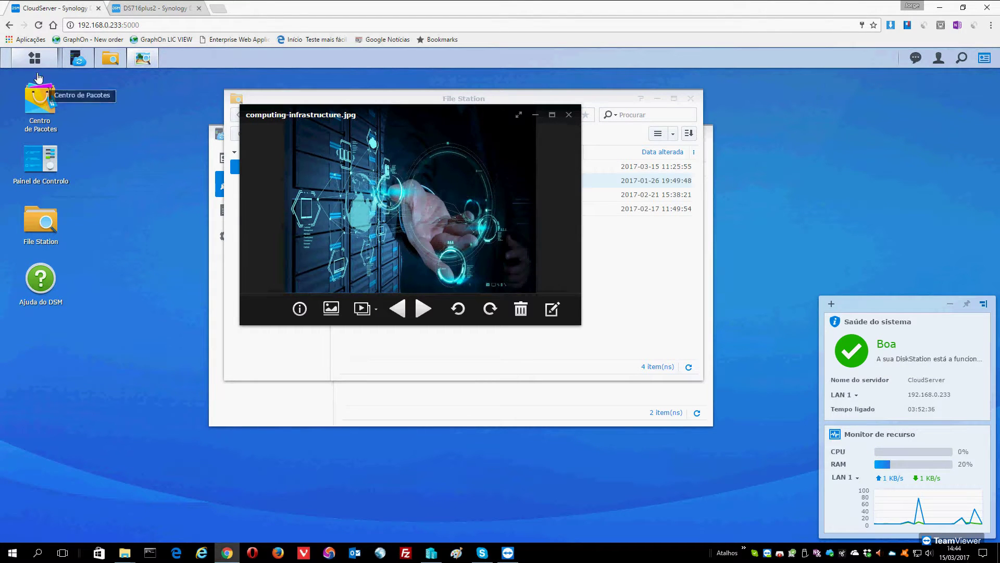
Open Cloud Station Server's Definições on CloudServer to check Cloud-Main enabled with 32 versions.
{"action": "left_click", "coordinate": [35, 59]}
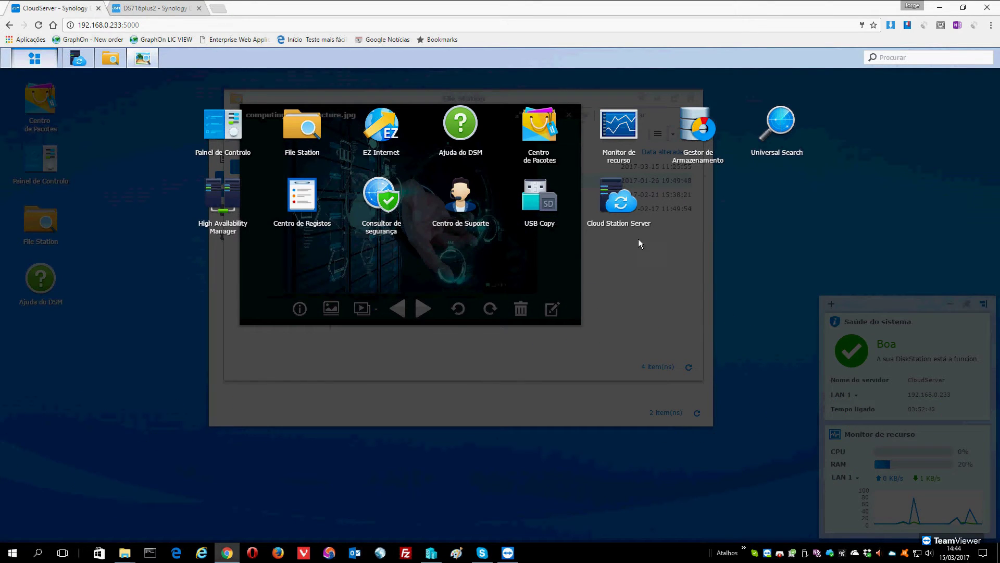
{"action": "left_click", "coordinate": [617, 205]}
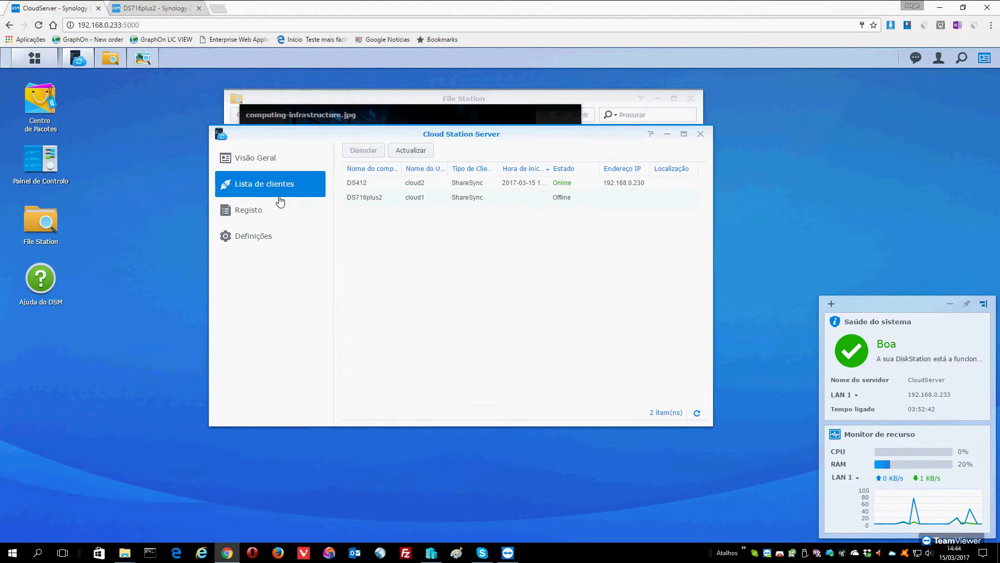
{"action": "left_click", "coordinate": [252, 240]}
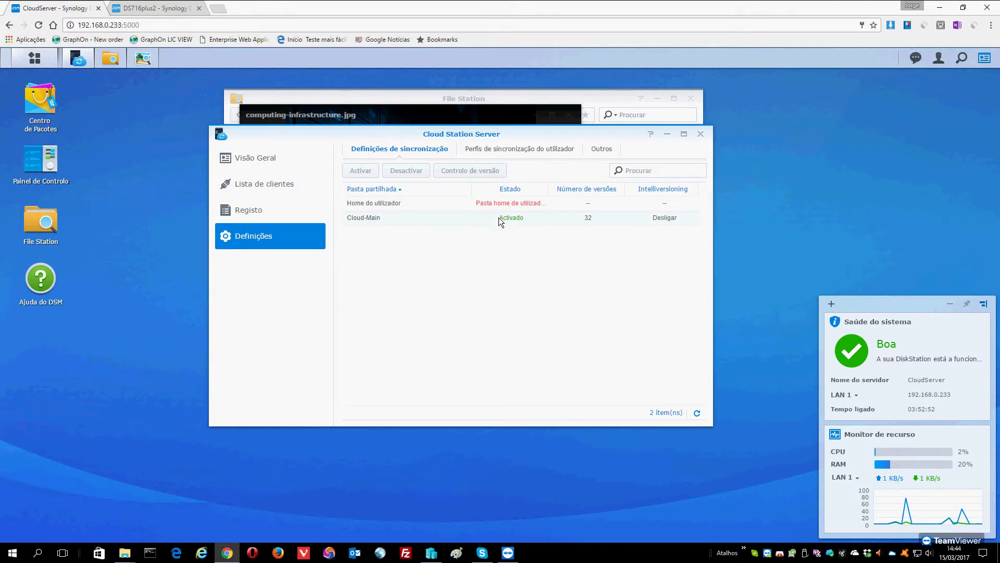
Close the Cloud Station Server window on CloudServer.
{"action": "left_click", "coordinate": [701, 133]}
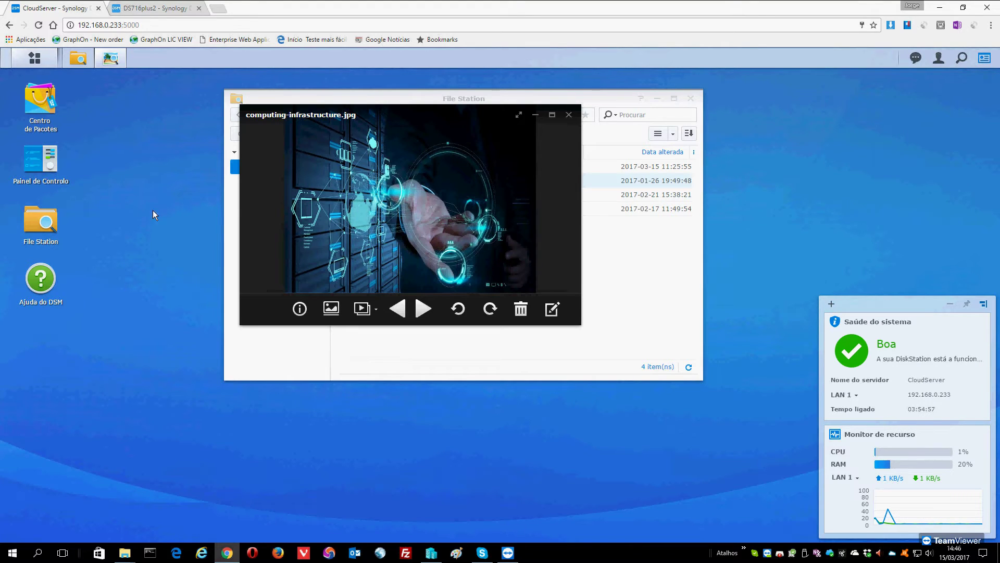
{"action": "left_click", "coordinate": [34, 61]}
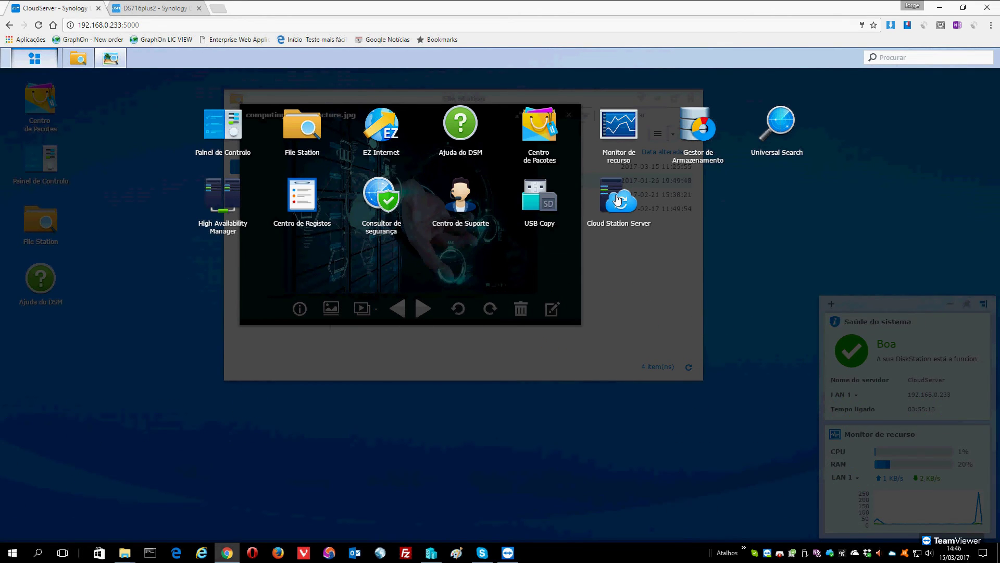
{"action": "left_click", "coordinate": [123, 295]}
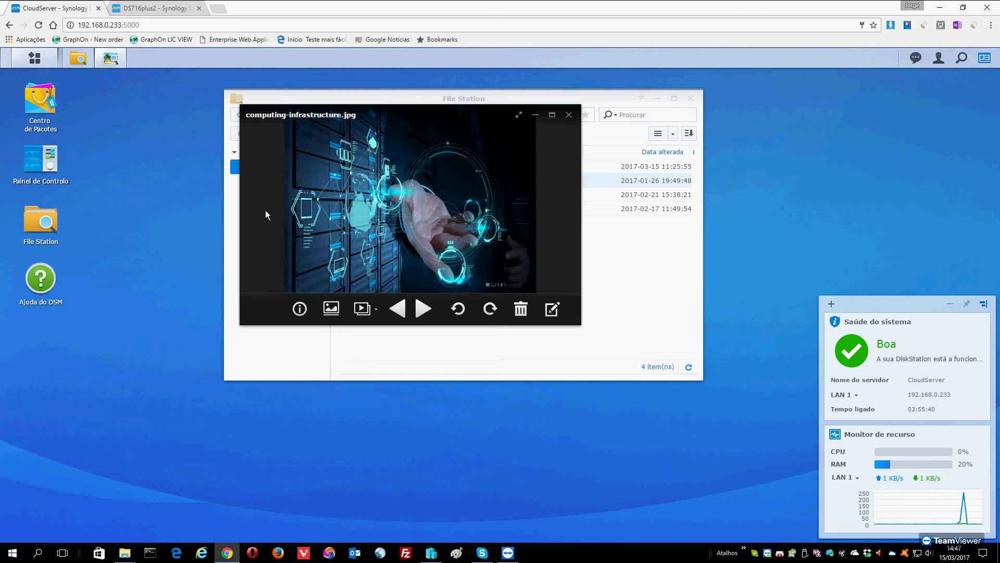
{"action": "mouse_move", "coordinate": [477, 264]}
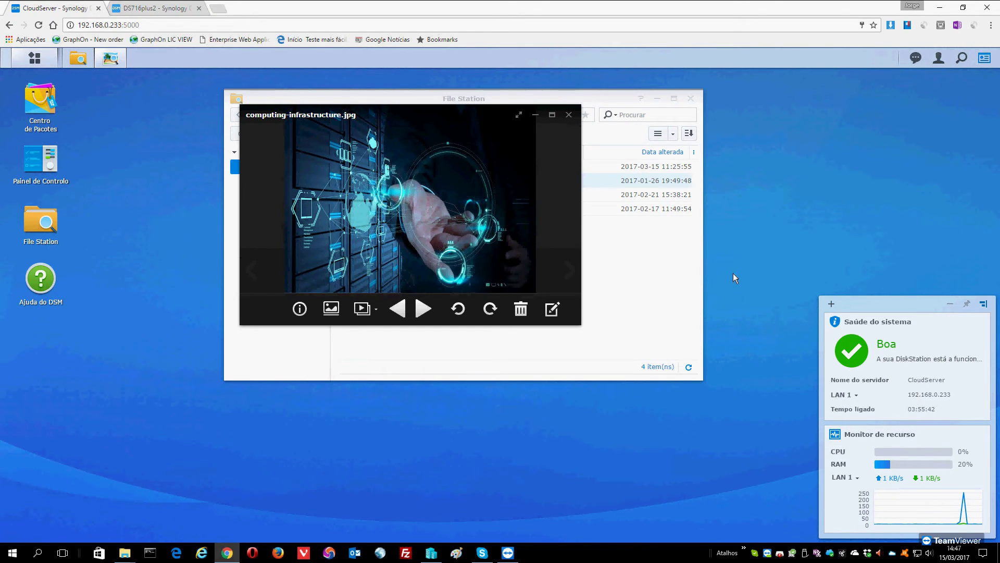